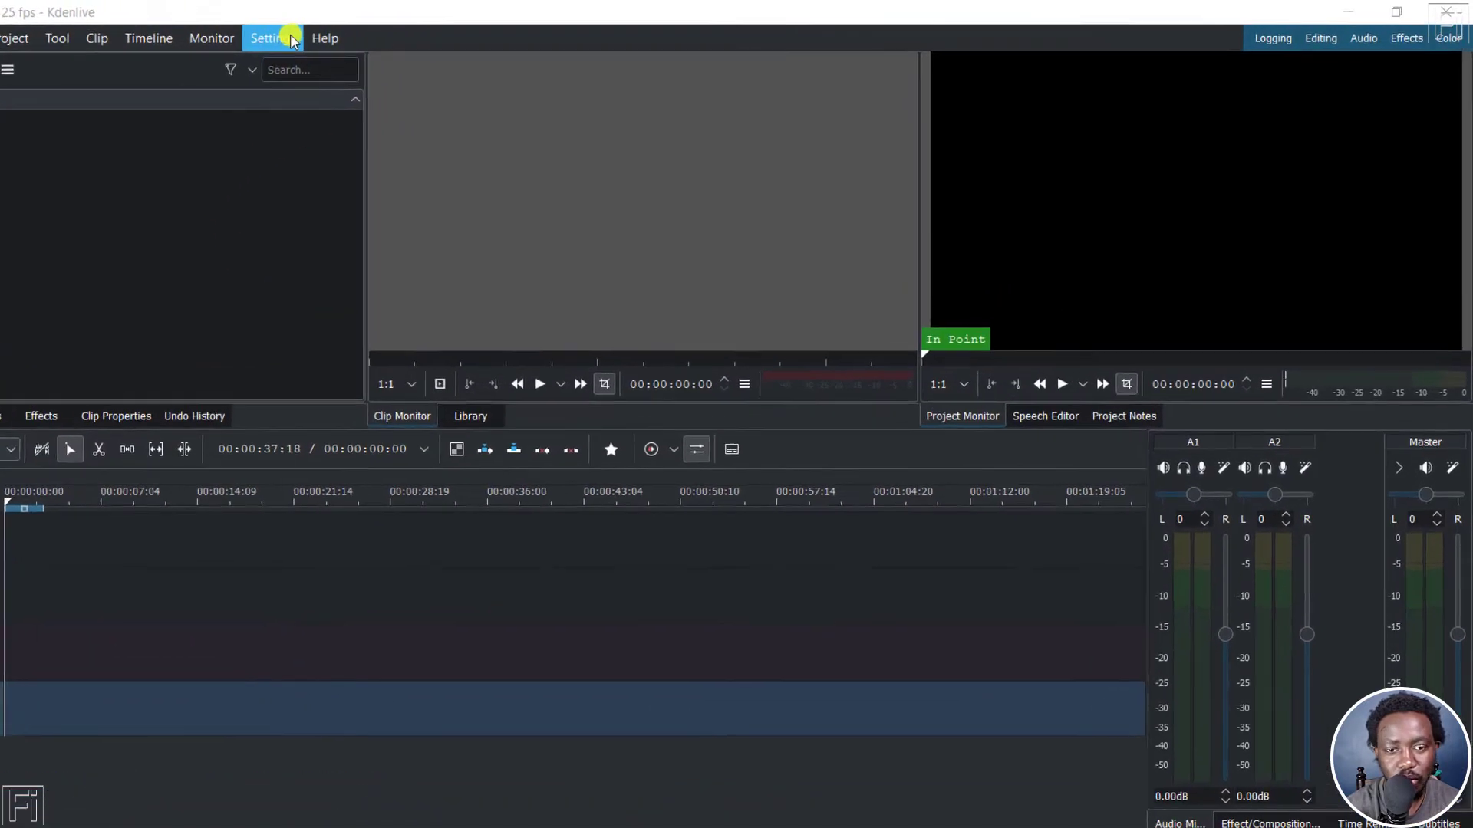
- Open Configure Kdenlive and go to the Capture > Audio settings page
left_click(292, 39)
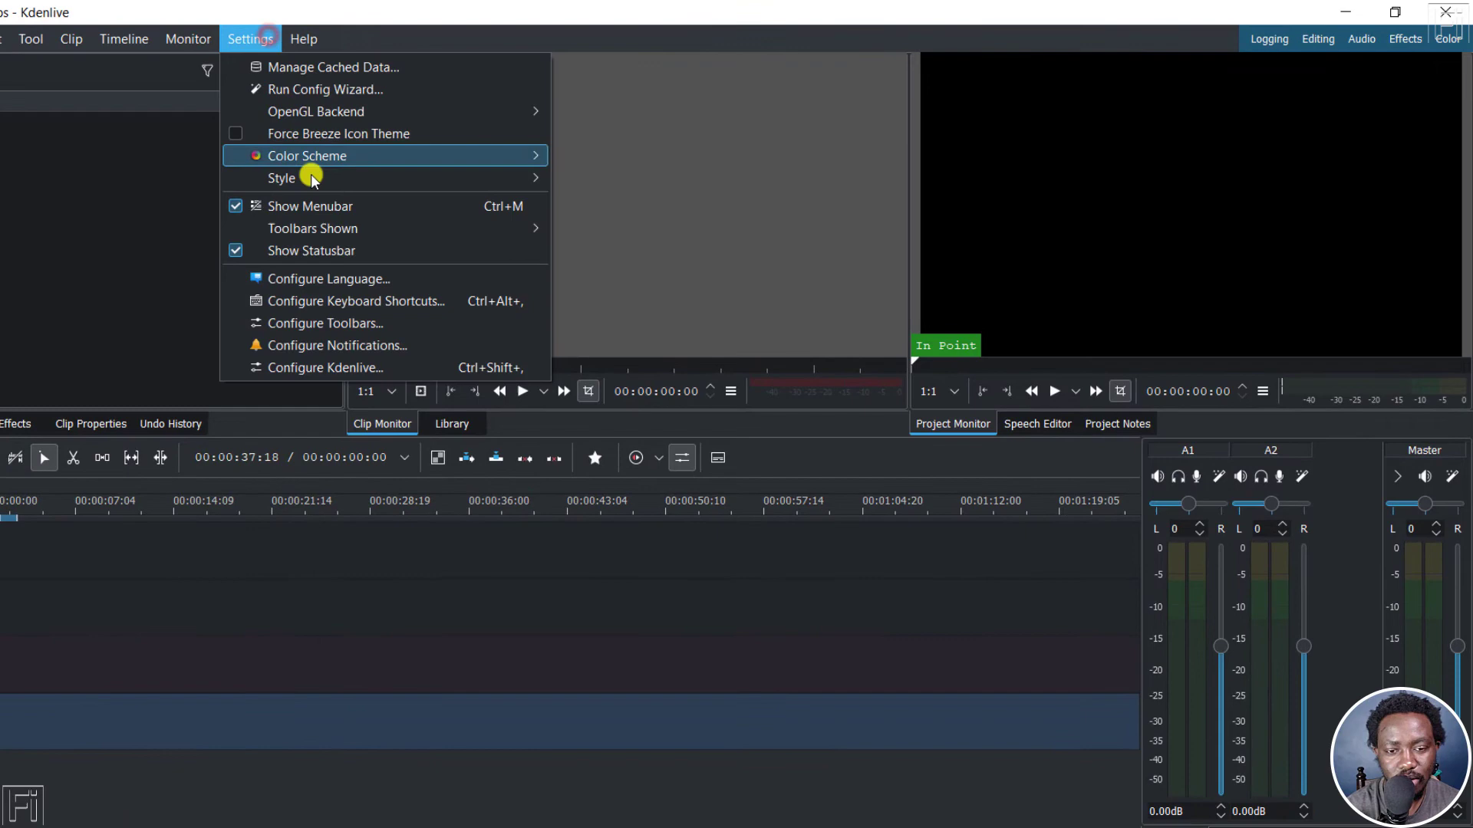
left_click(313, 368)
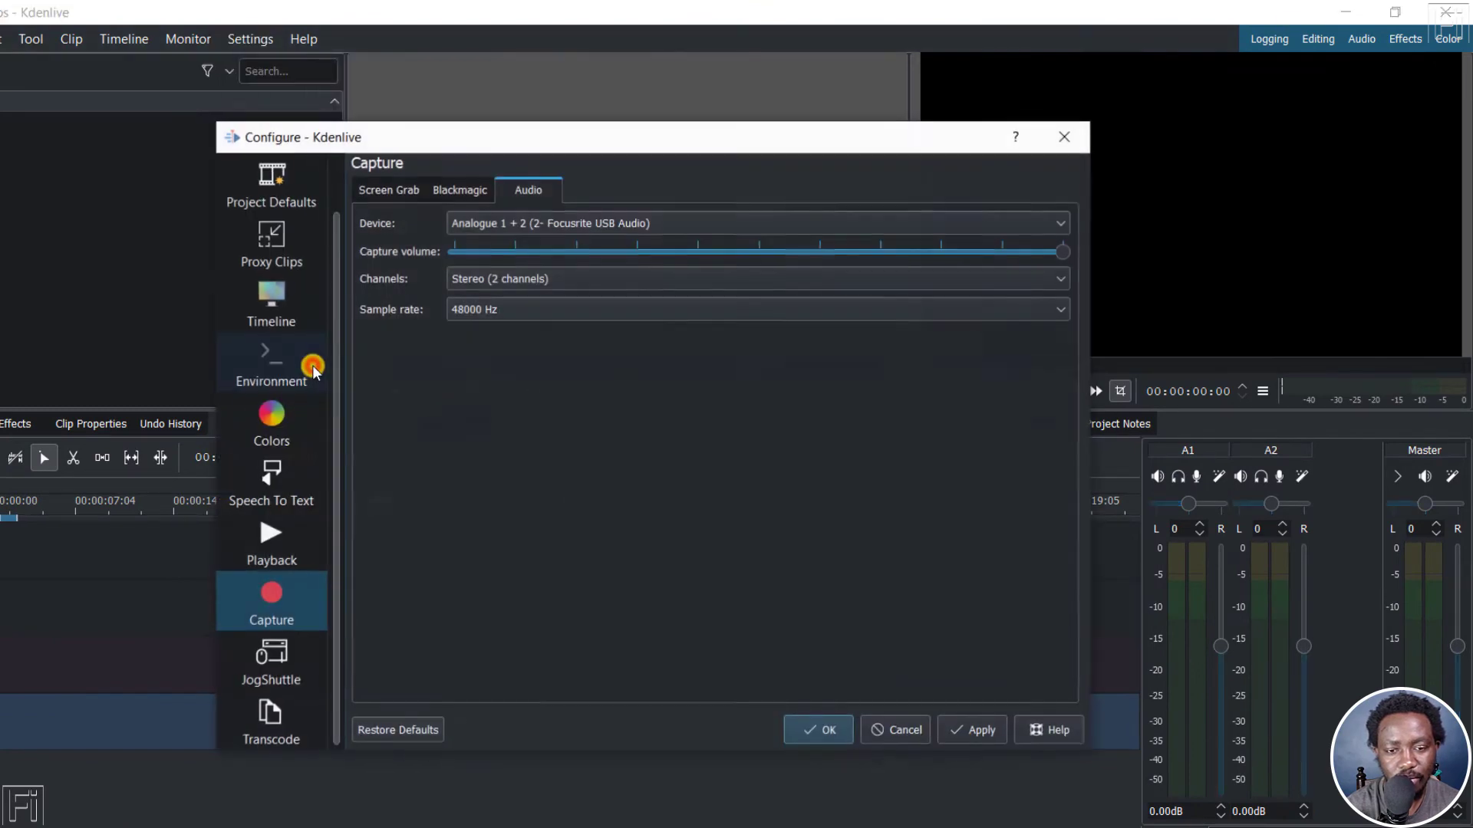
left_click(267, 188)
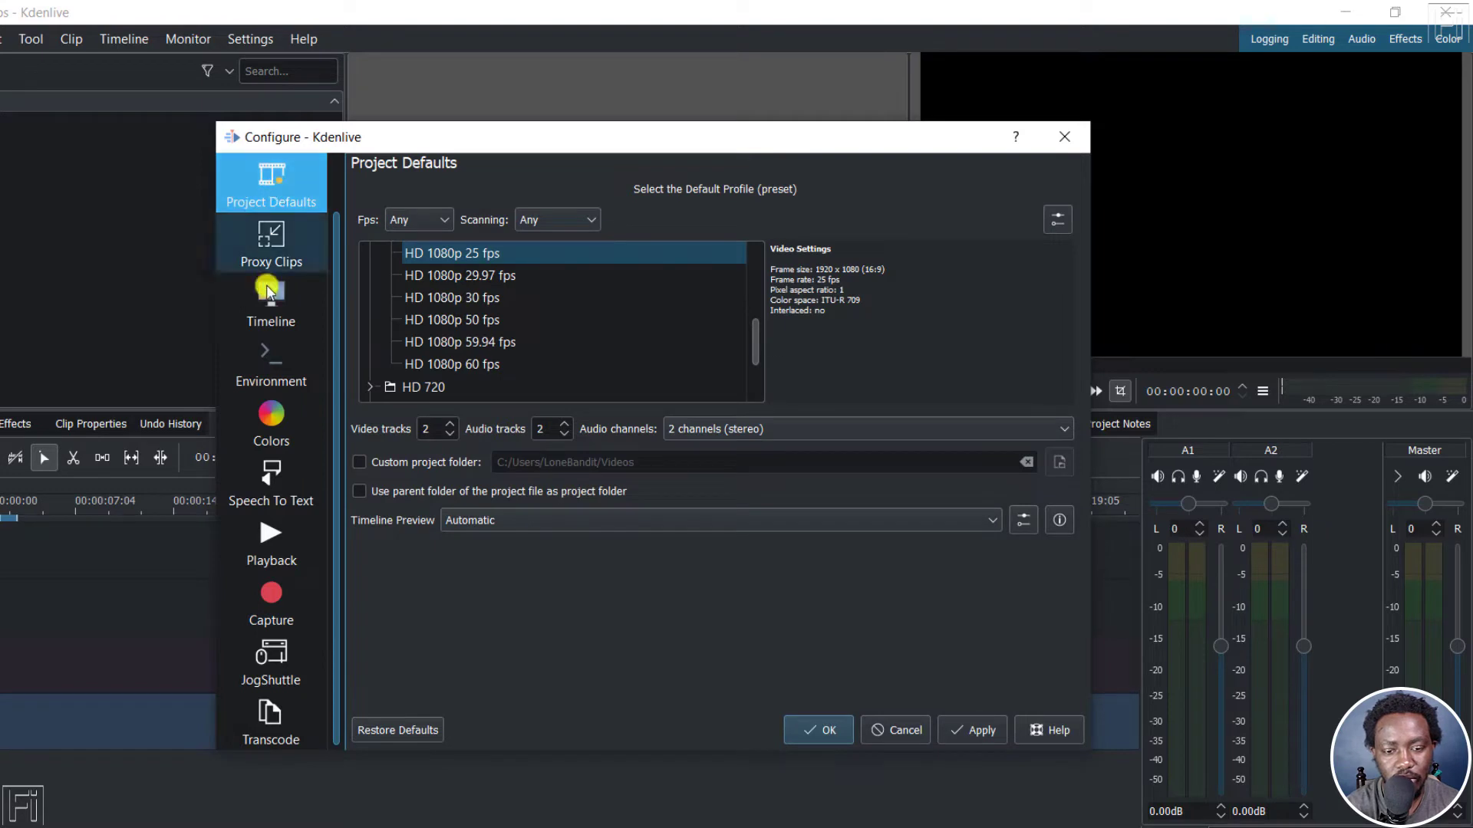
left_click(273, 598)
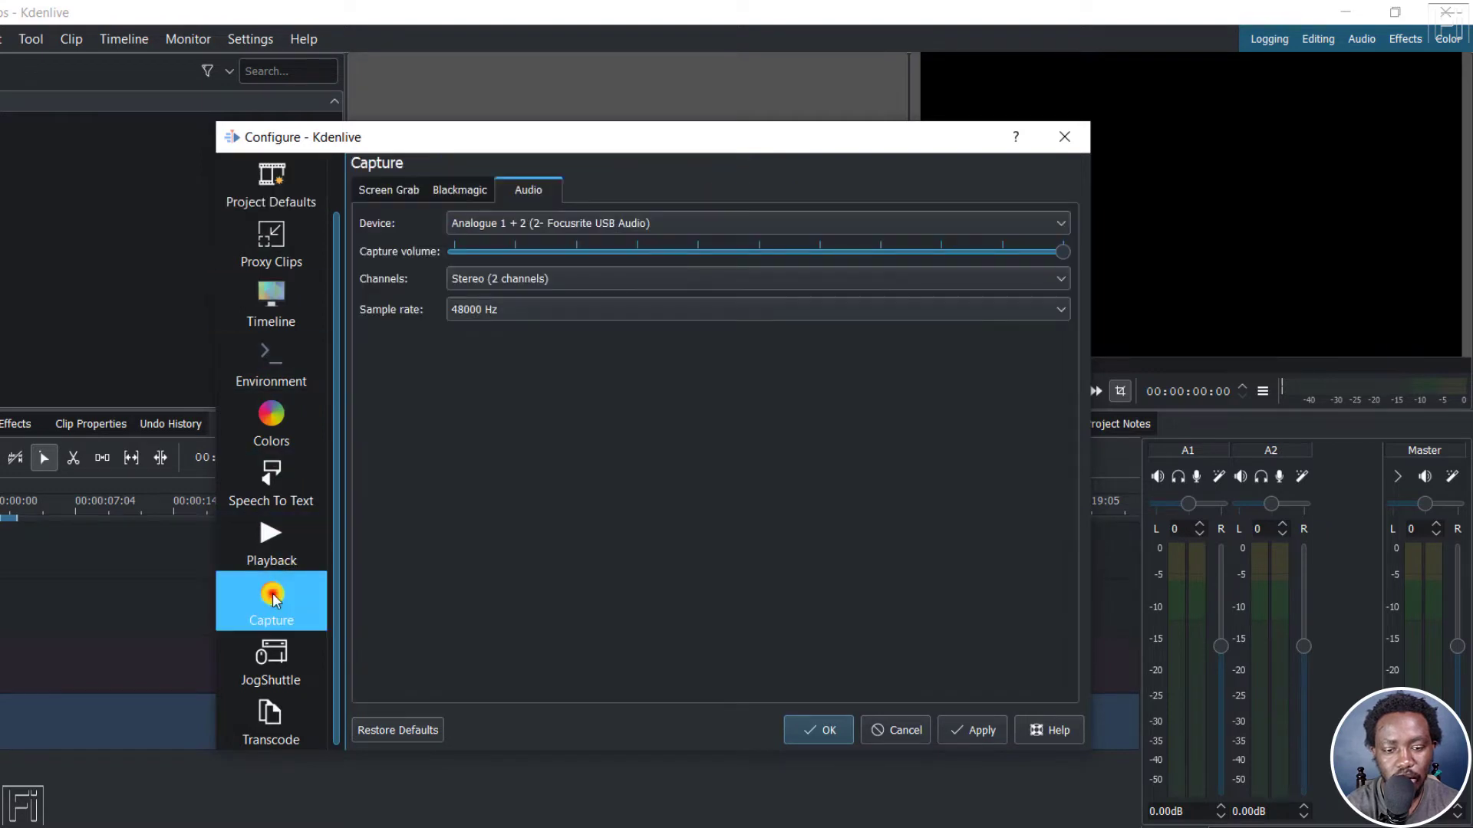
left_click(383, 189)
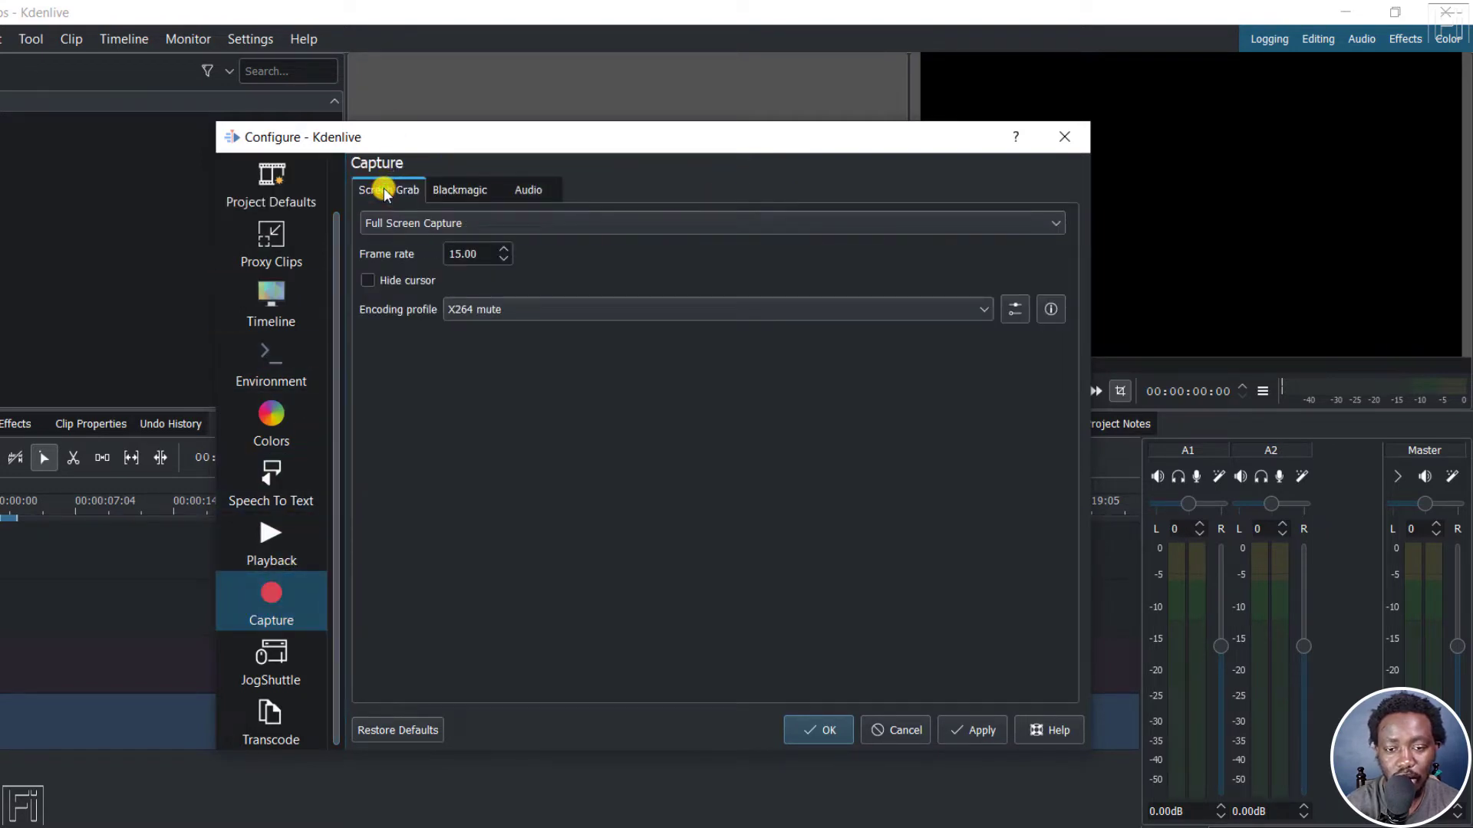
left_click(444, 190)
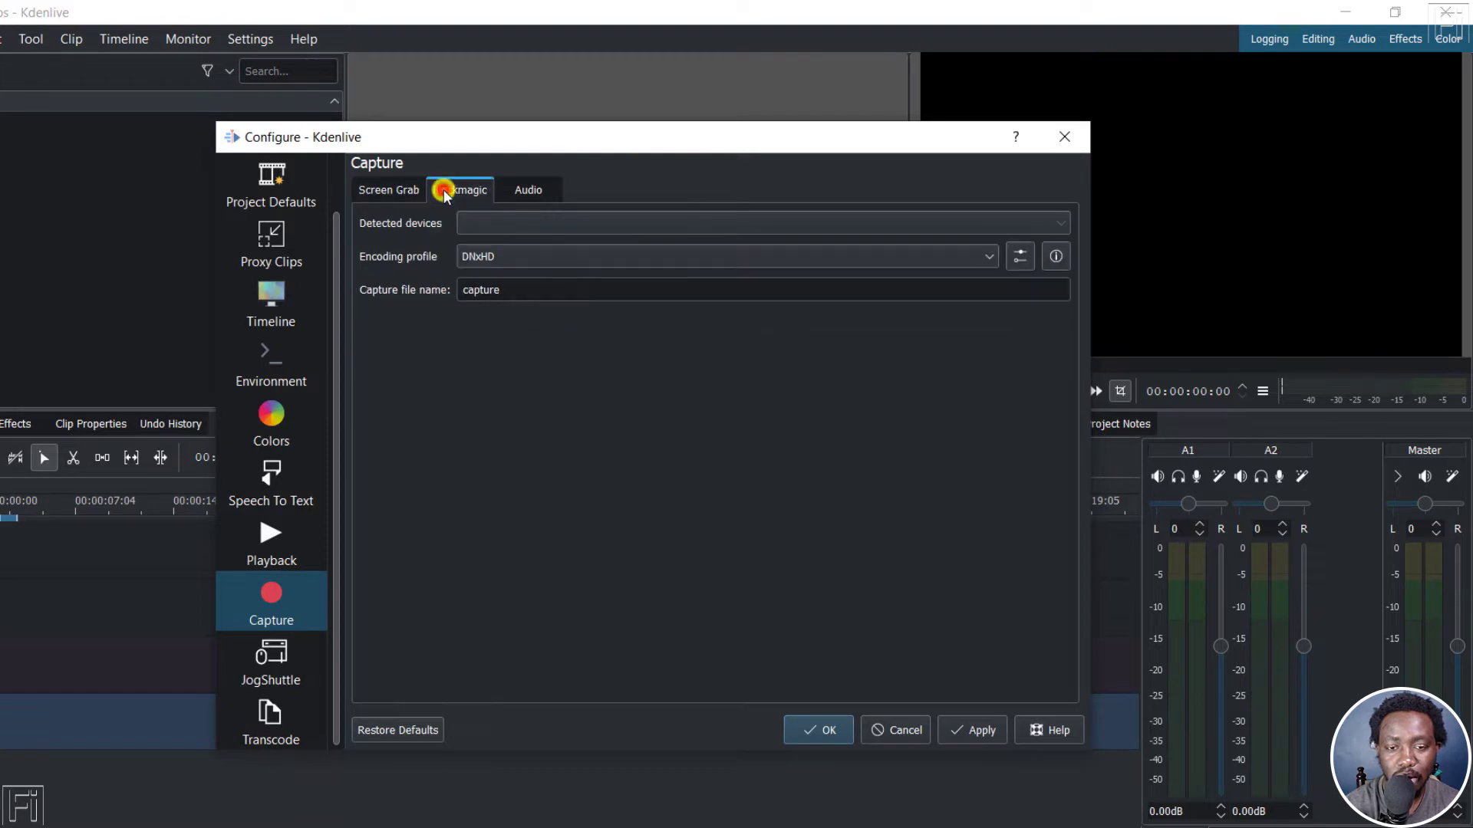
left_click(537, 190)
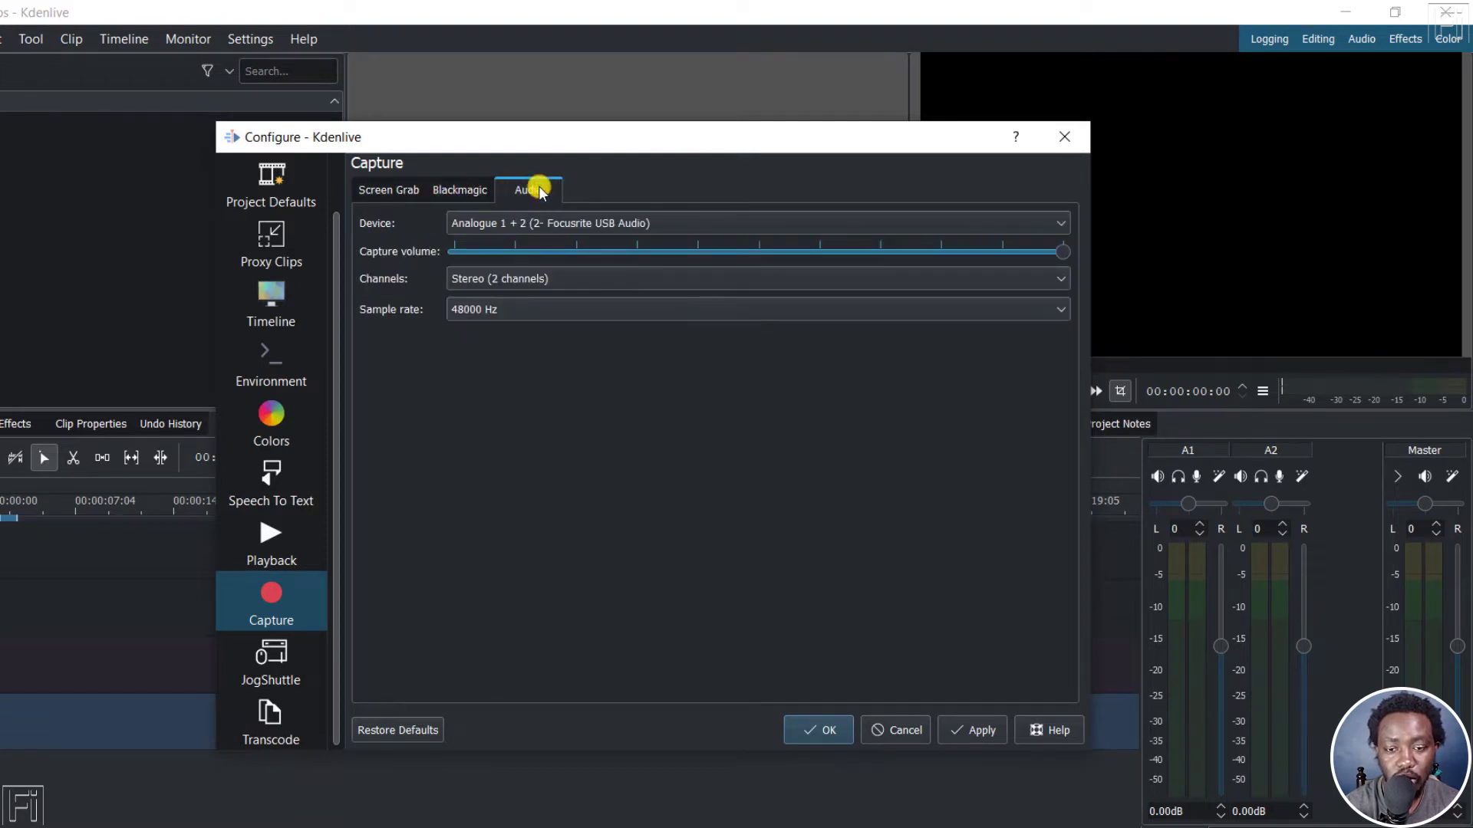
- Keep the Focusrite USB Audio input, stereo channels and 48000 Hz, and apply
left_click(1064, 225)
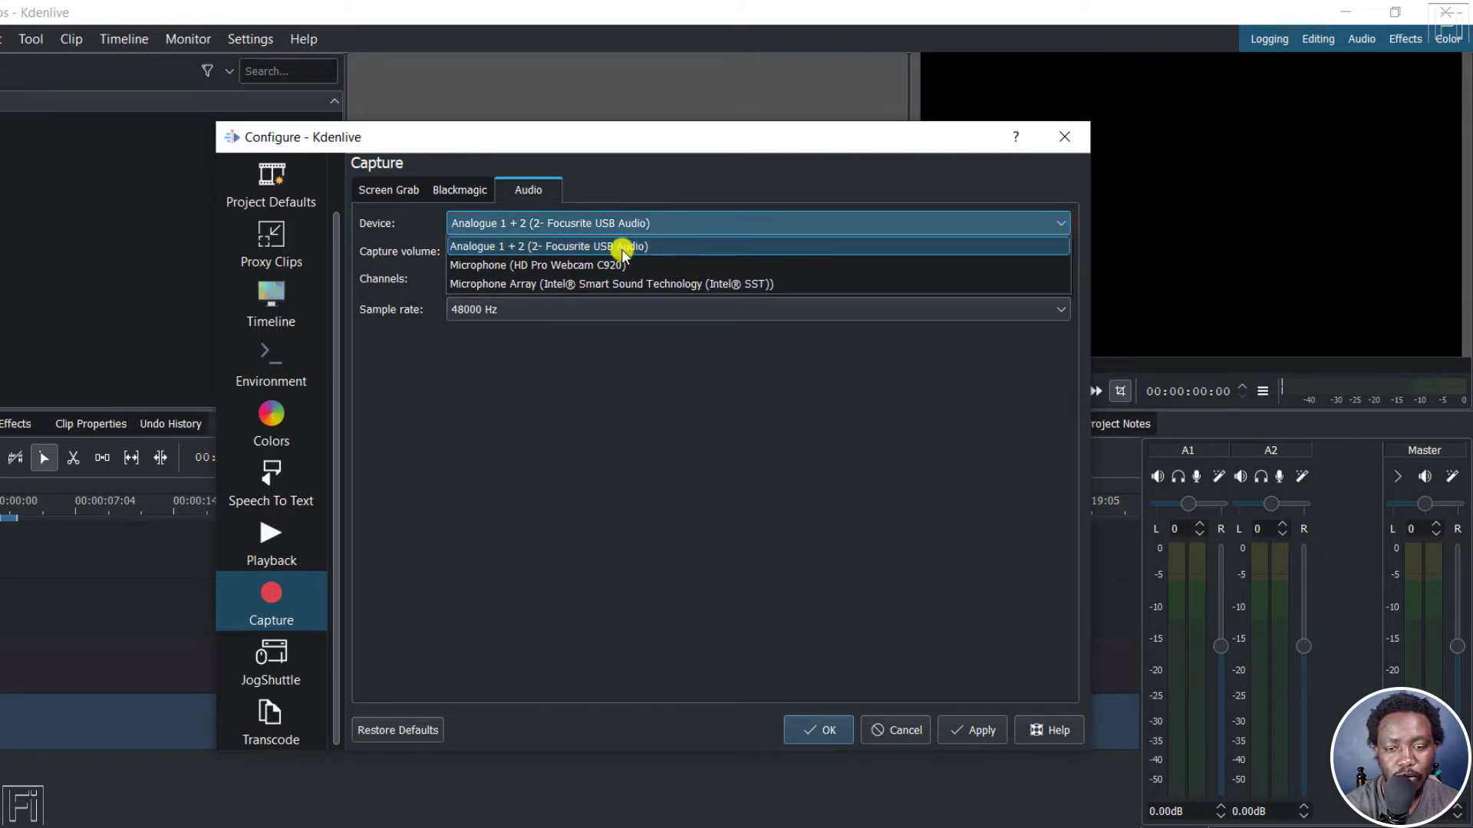
left_click(583, 247)
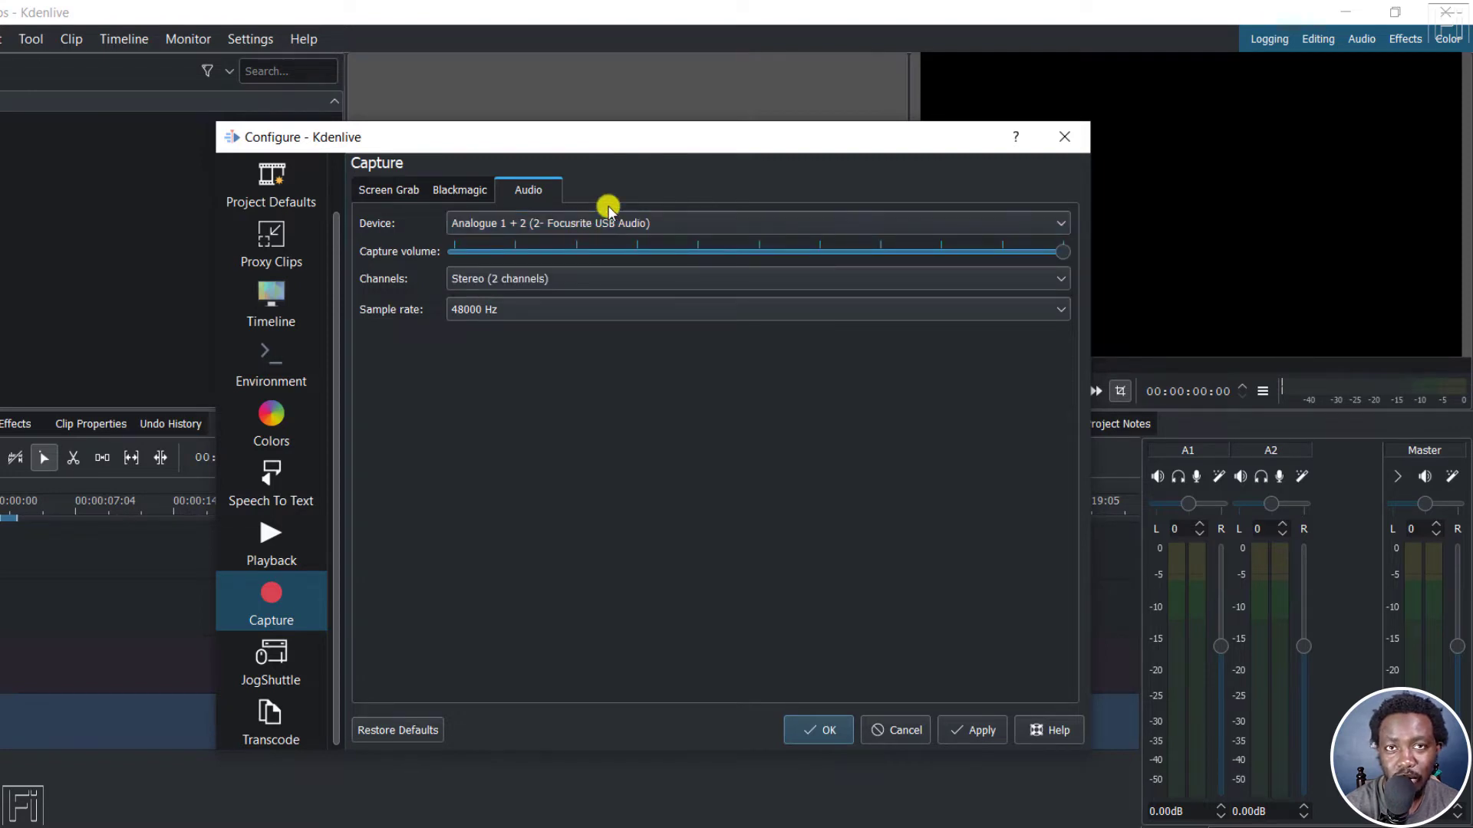
left_click(553, 276)
left_click(499, 321)
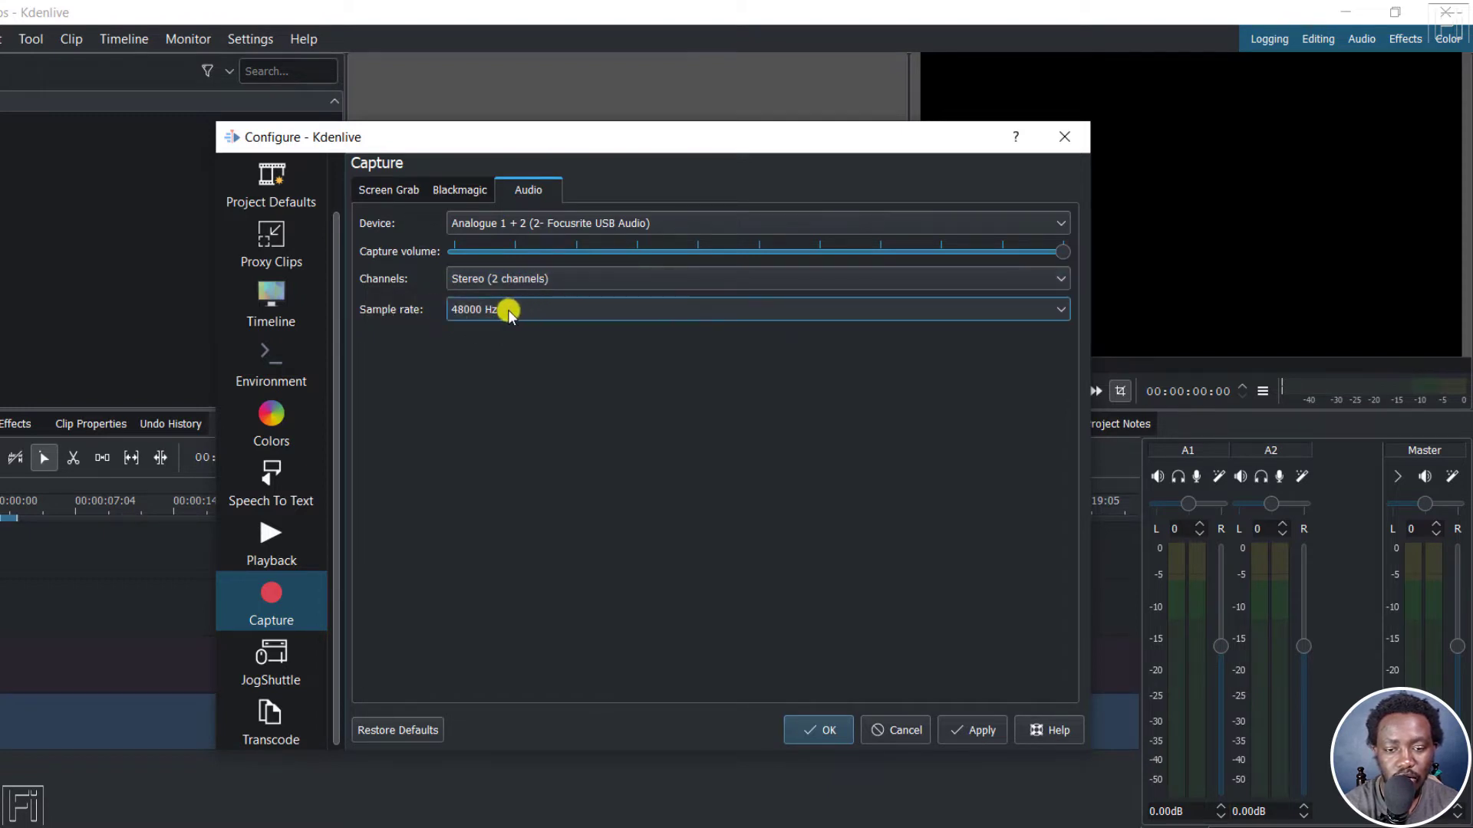
left_click(559, 309)
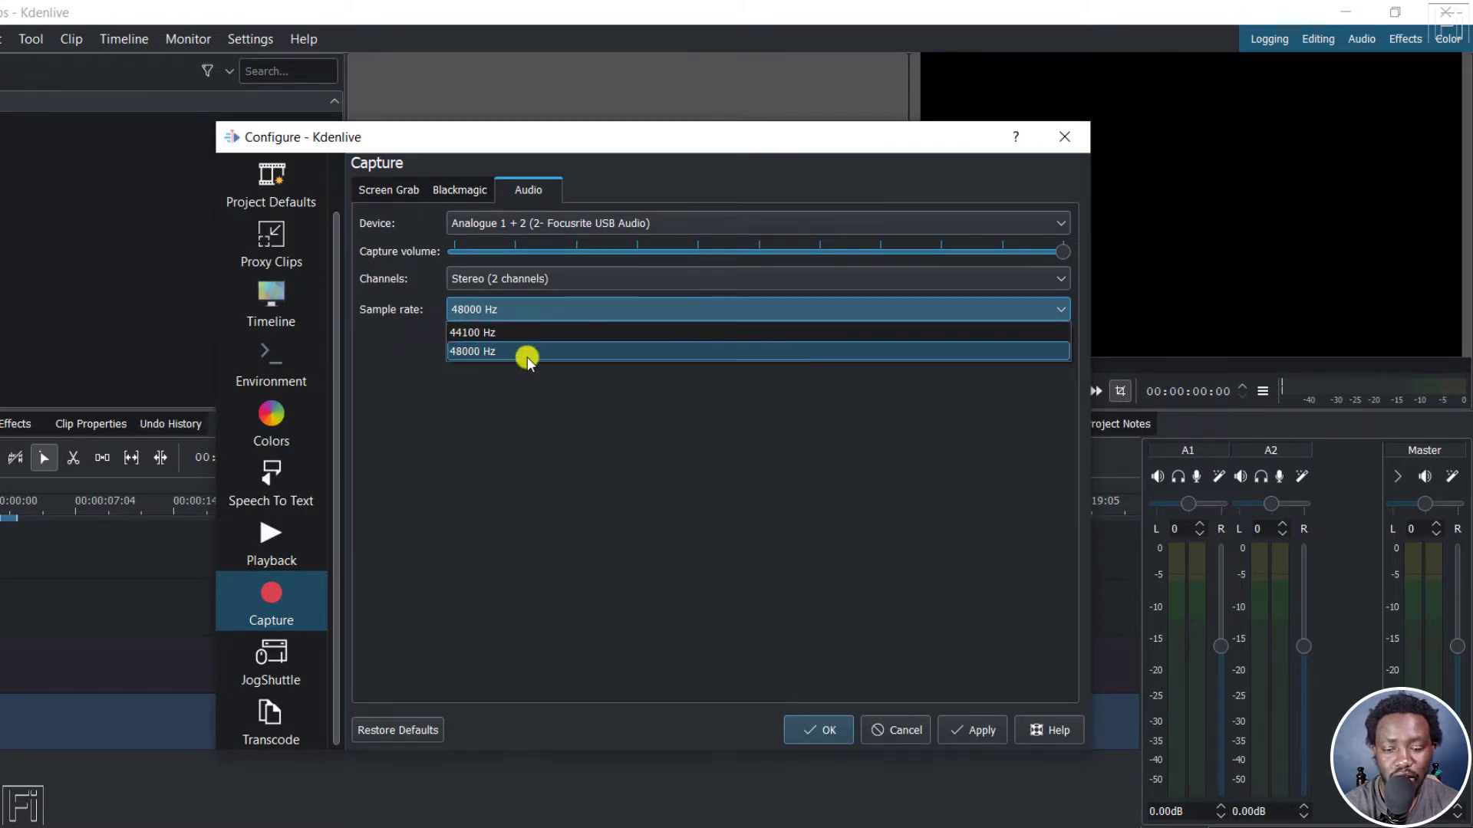
left_click(531, 399)
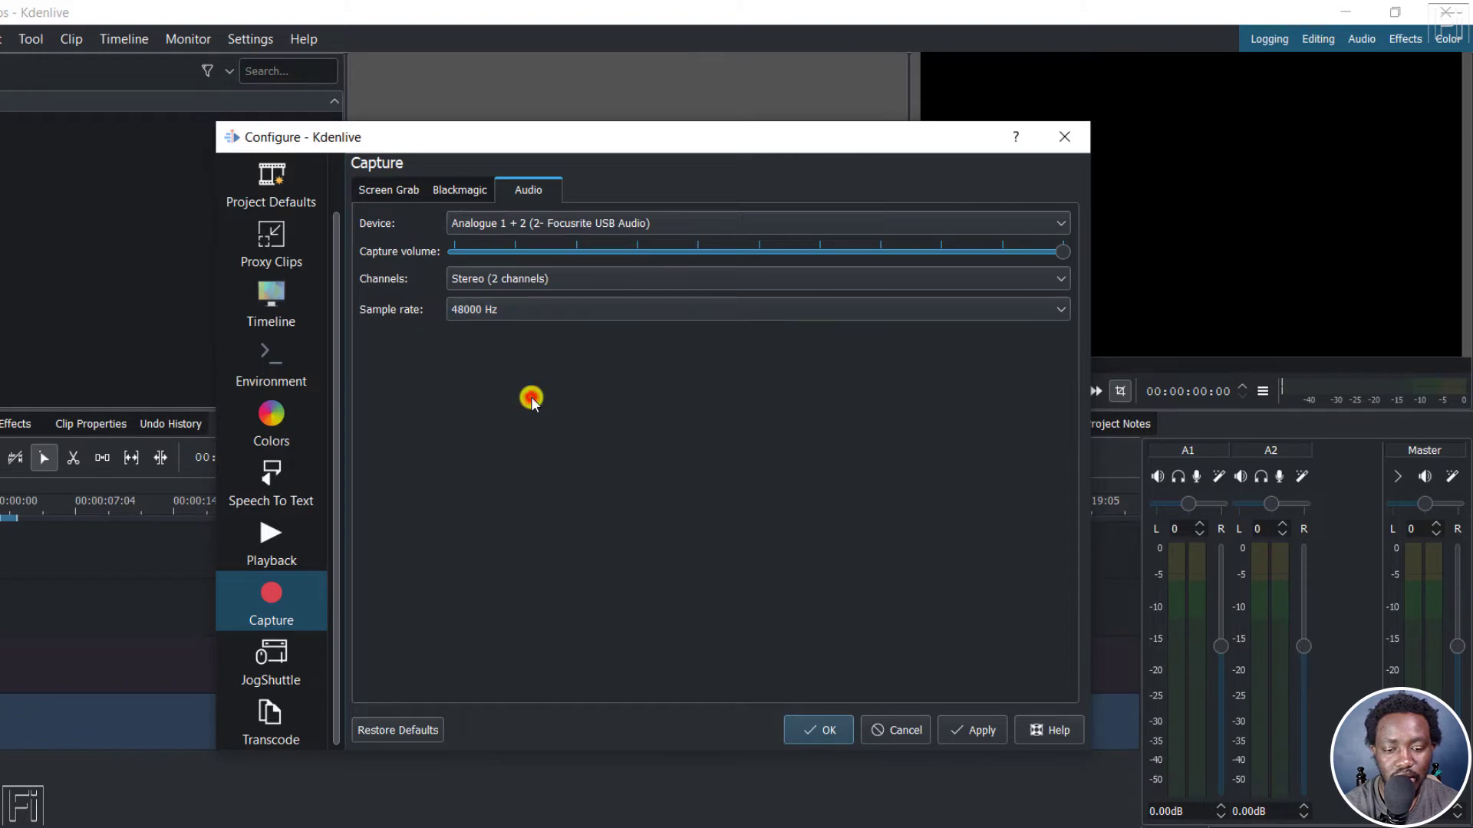
left_click(959, 731)
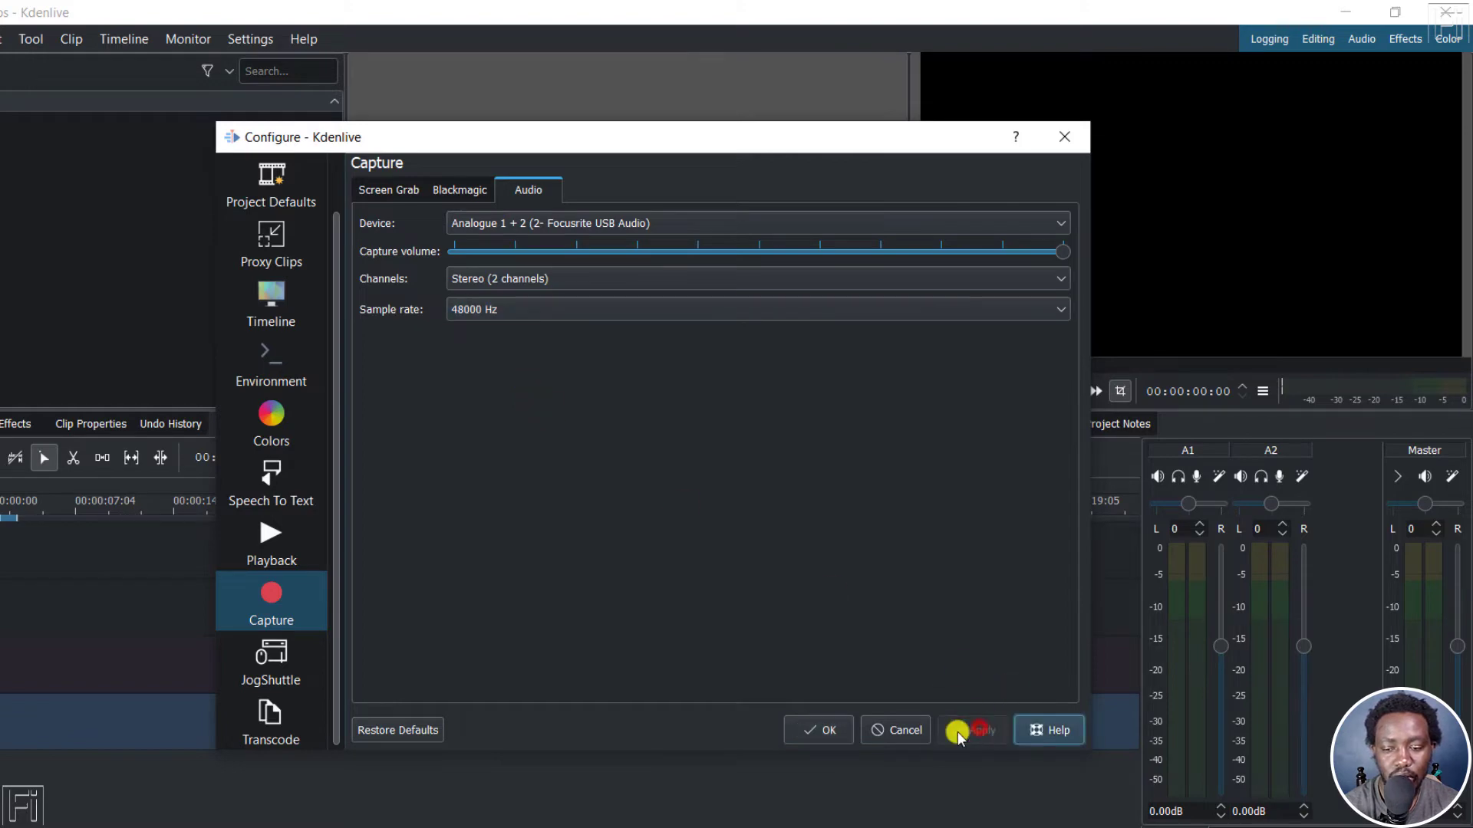
- Confirm the capture settings with OK, then briefly edit and leave the A2 track name
left_click(807, 730)
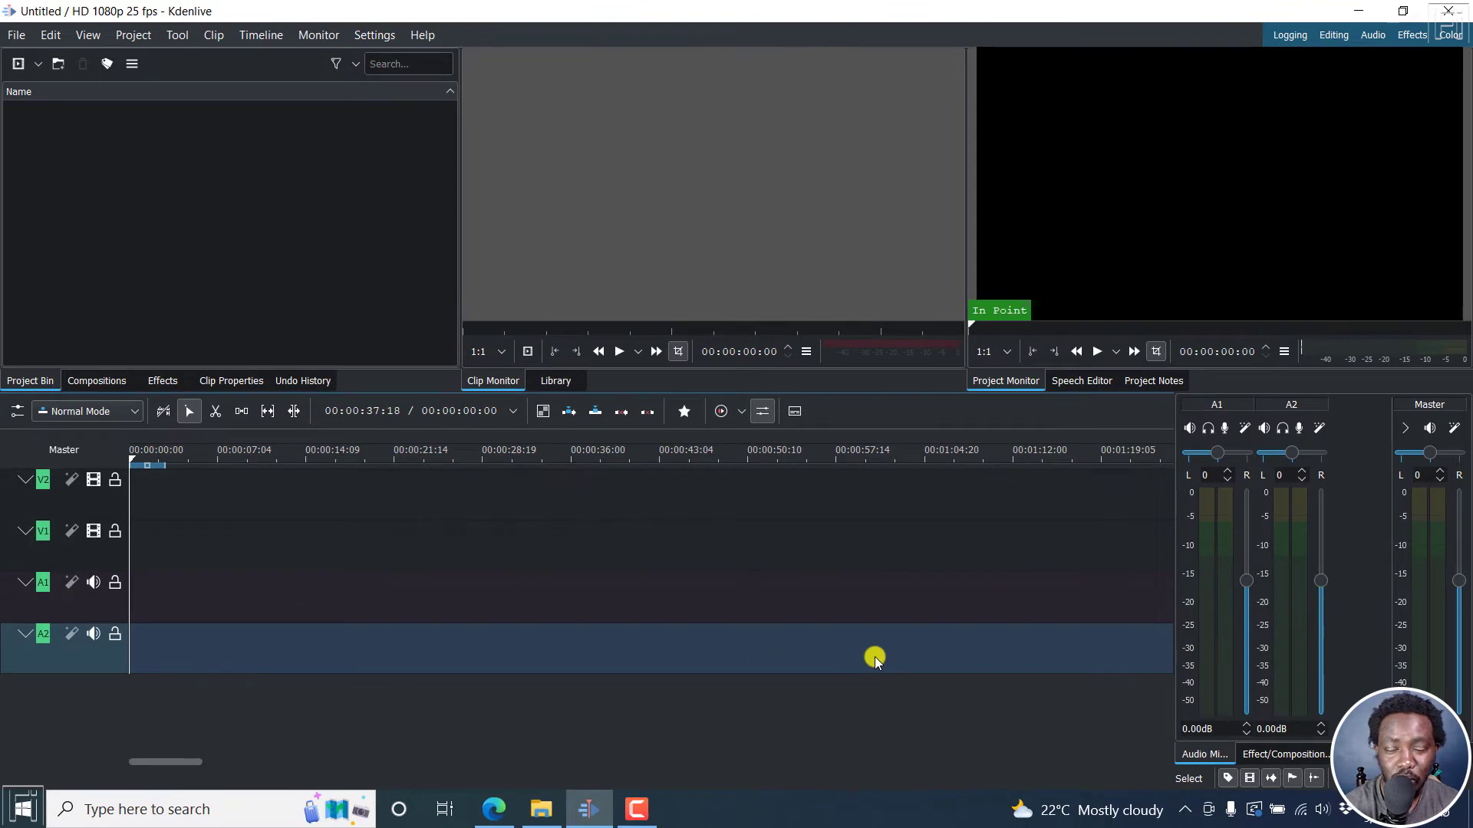
double_click(79, 660)
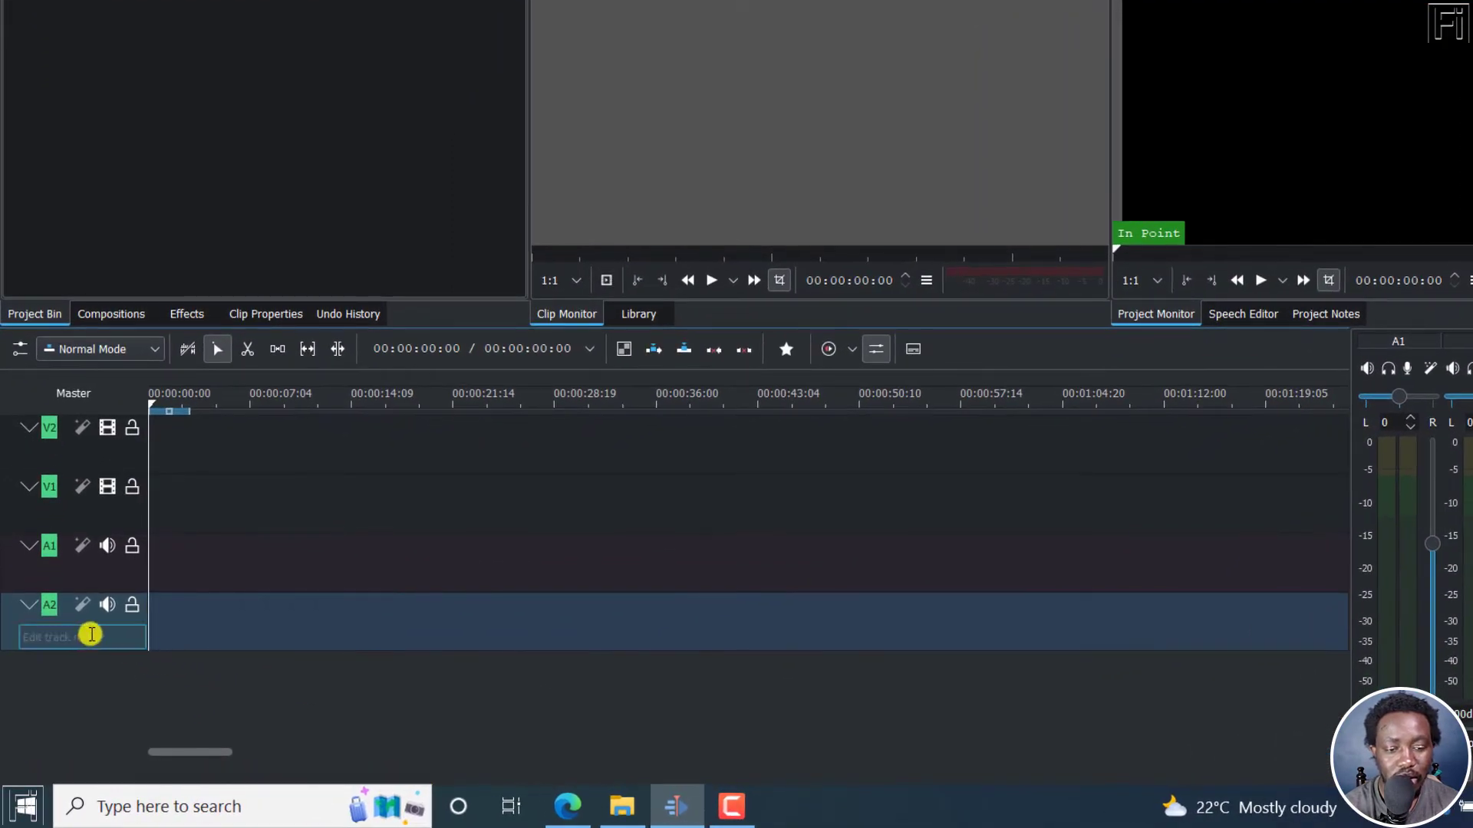
left_click(158, 641)
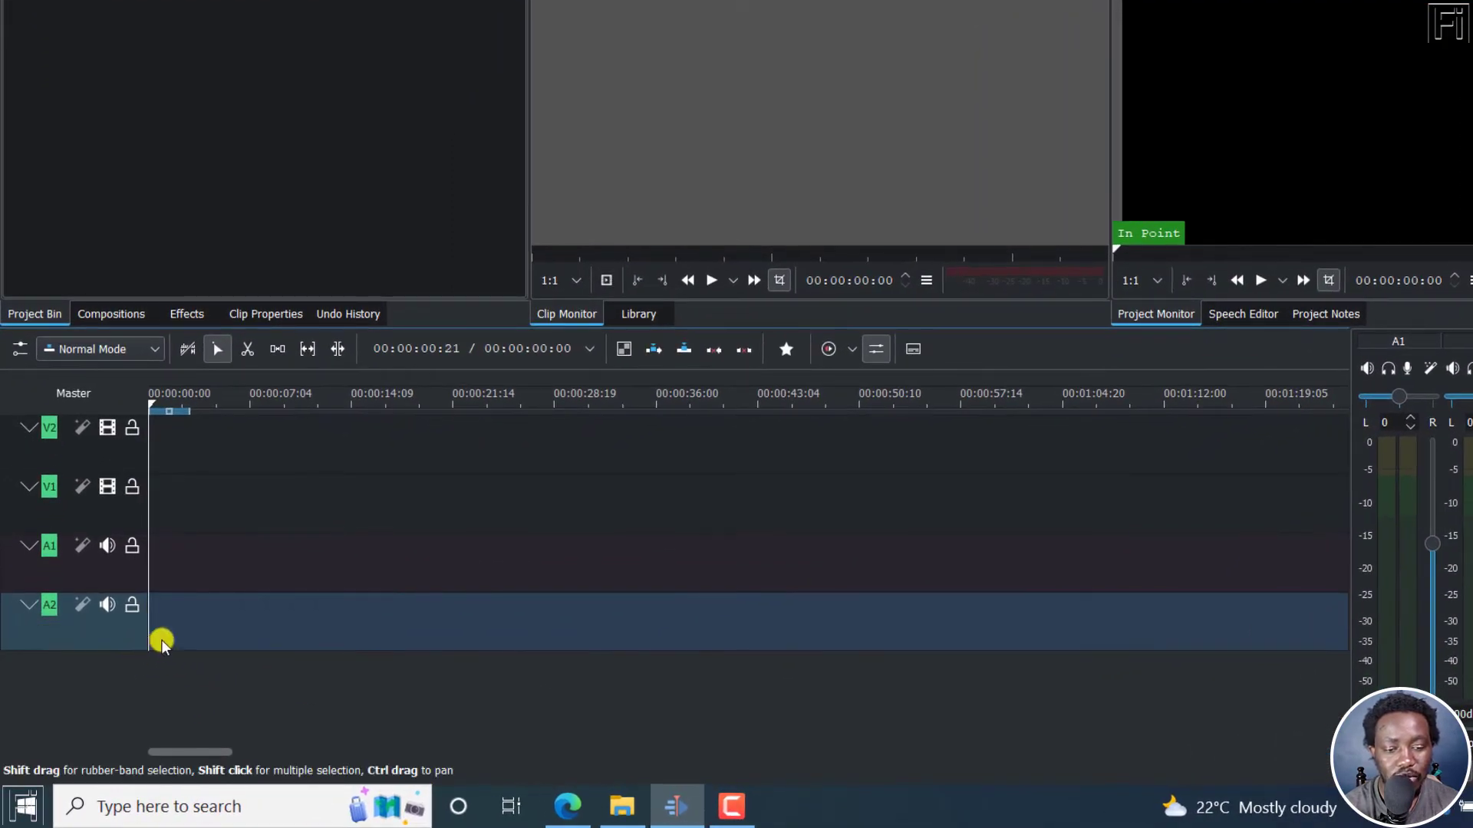
- Insert an audio record track named 'Voiceover' below A2
right_click(91, 623)
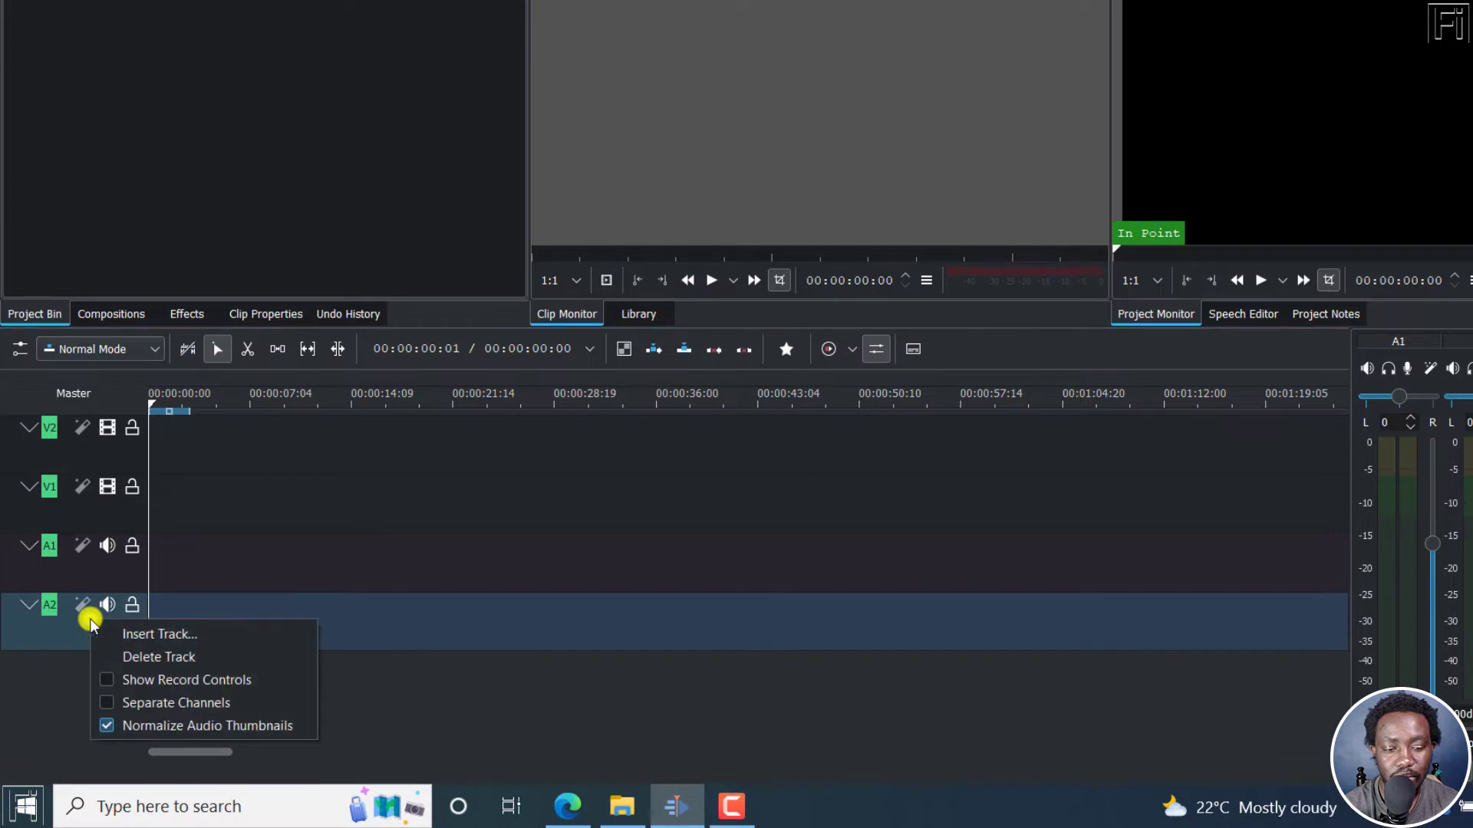
left_click(186, 634)
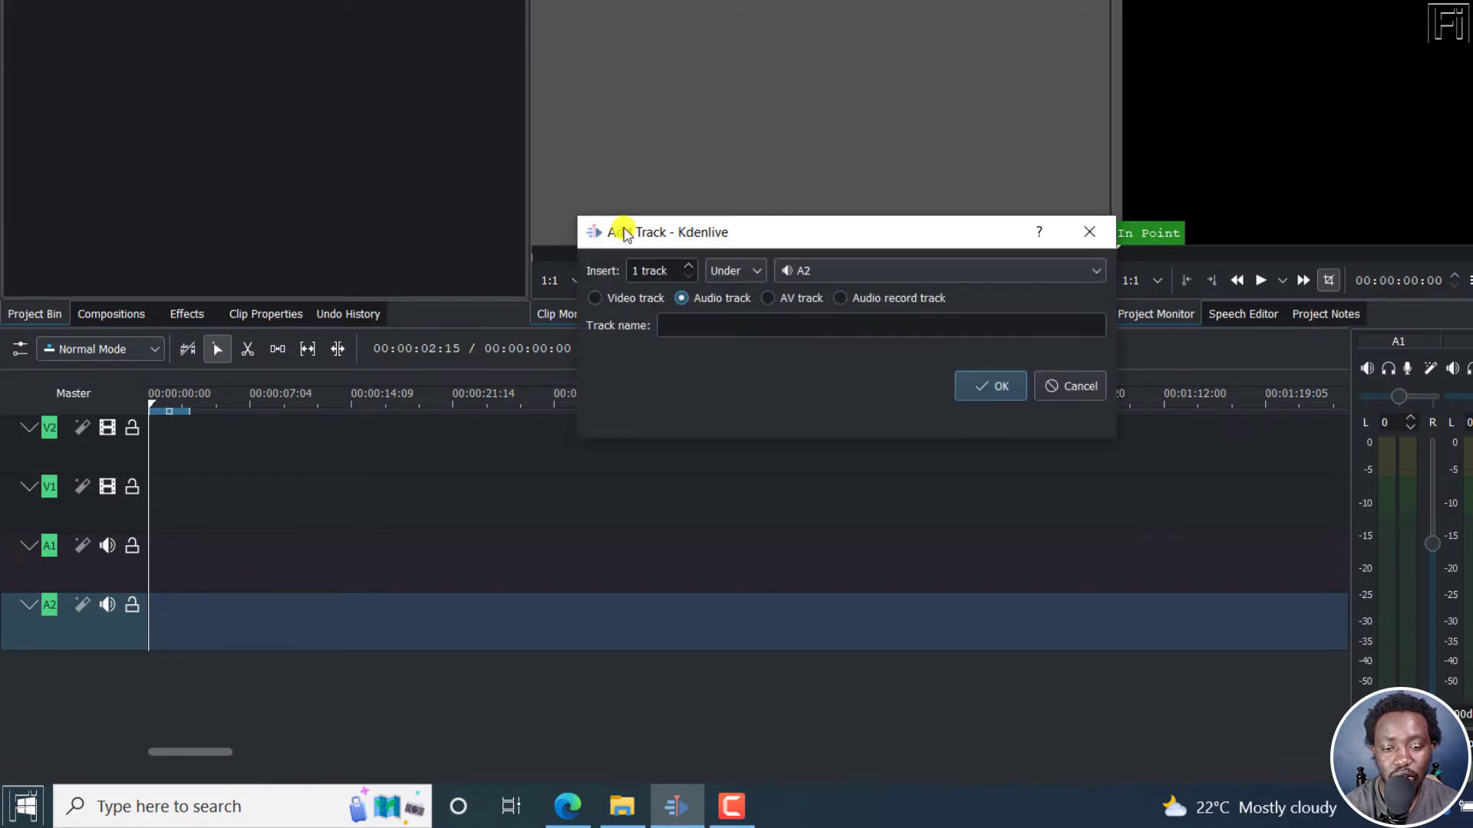
left_click(670, 270)
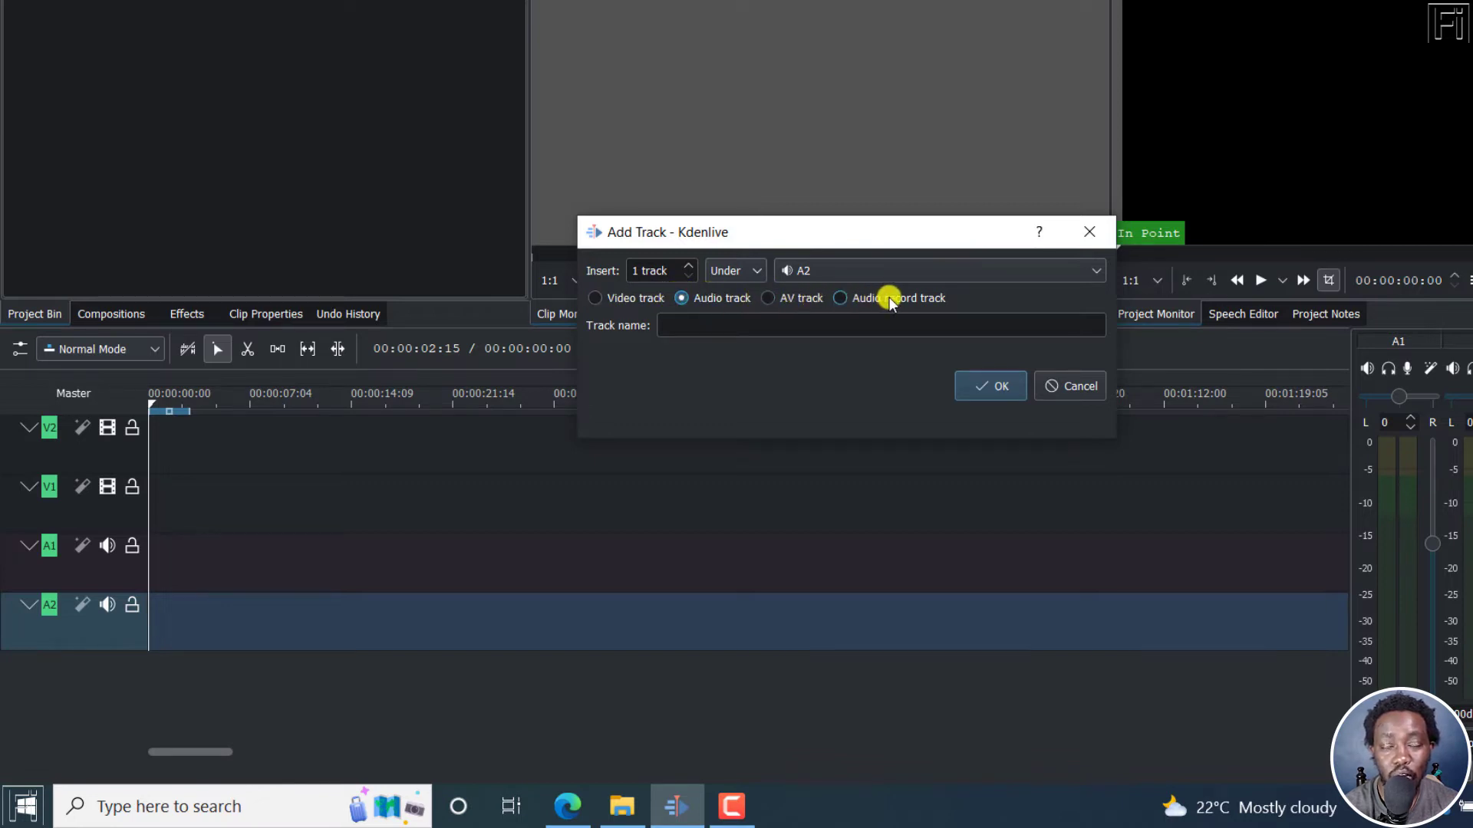
left_click(843, 297)
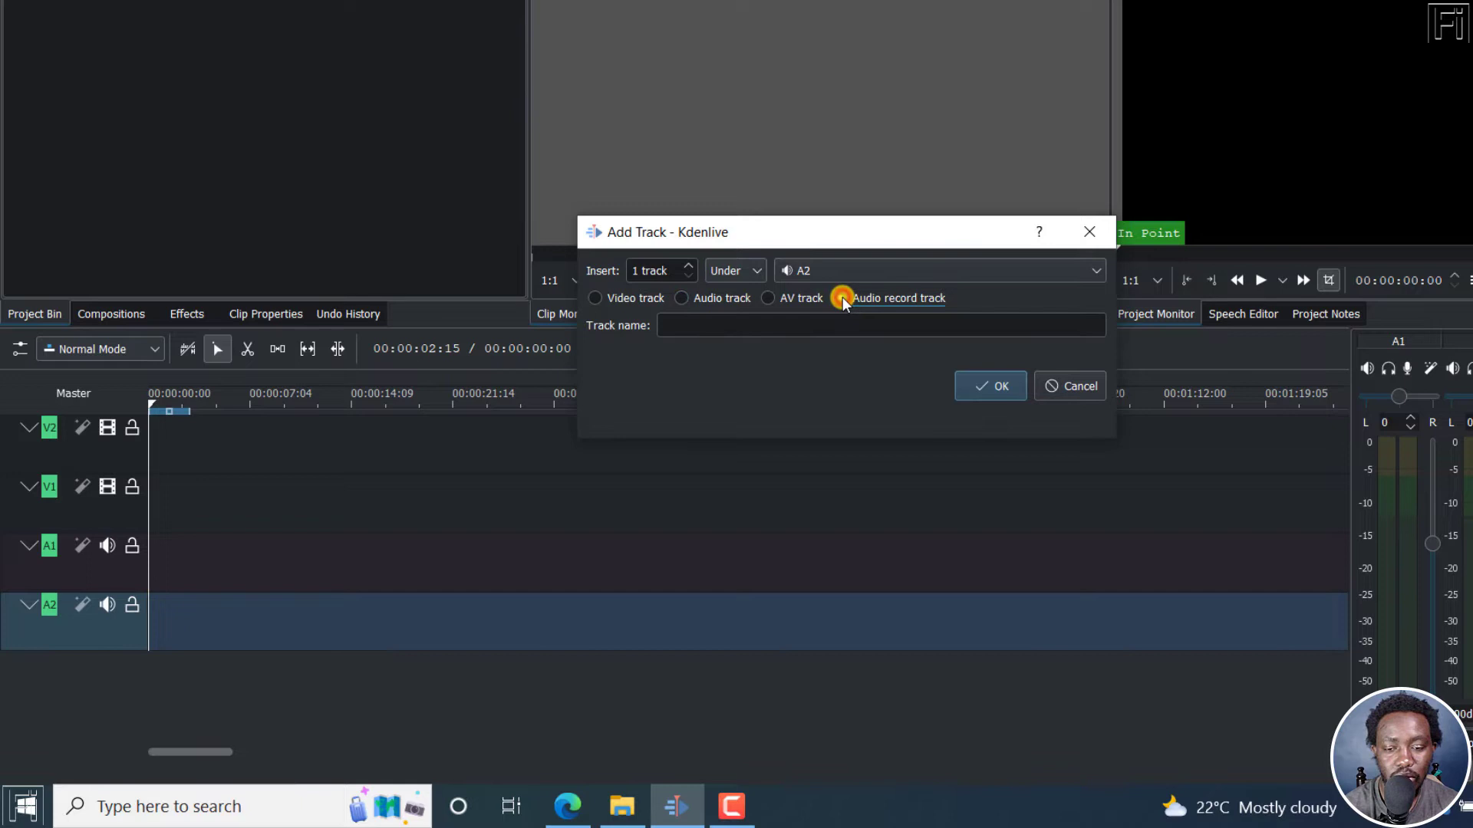
left_click(686, 332)
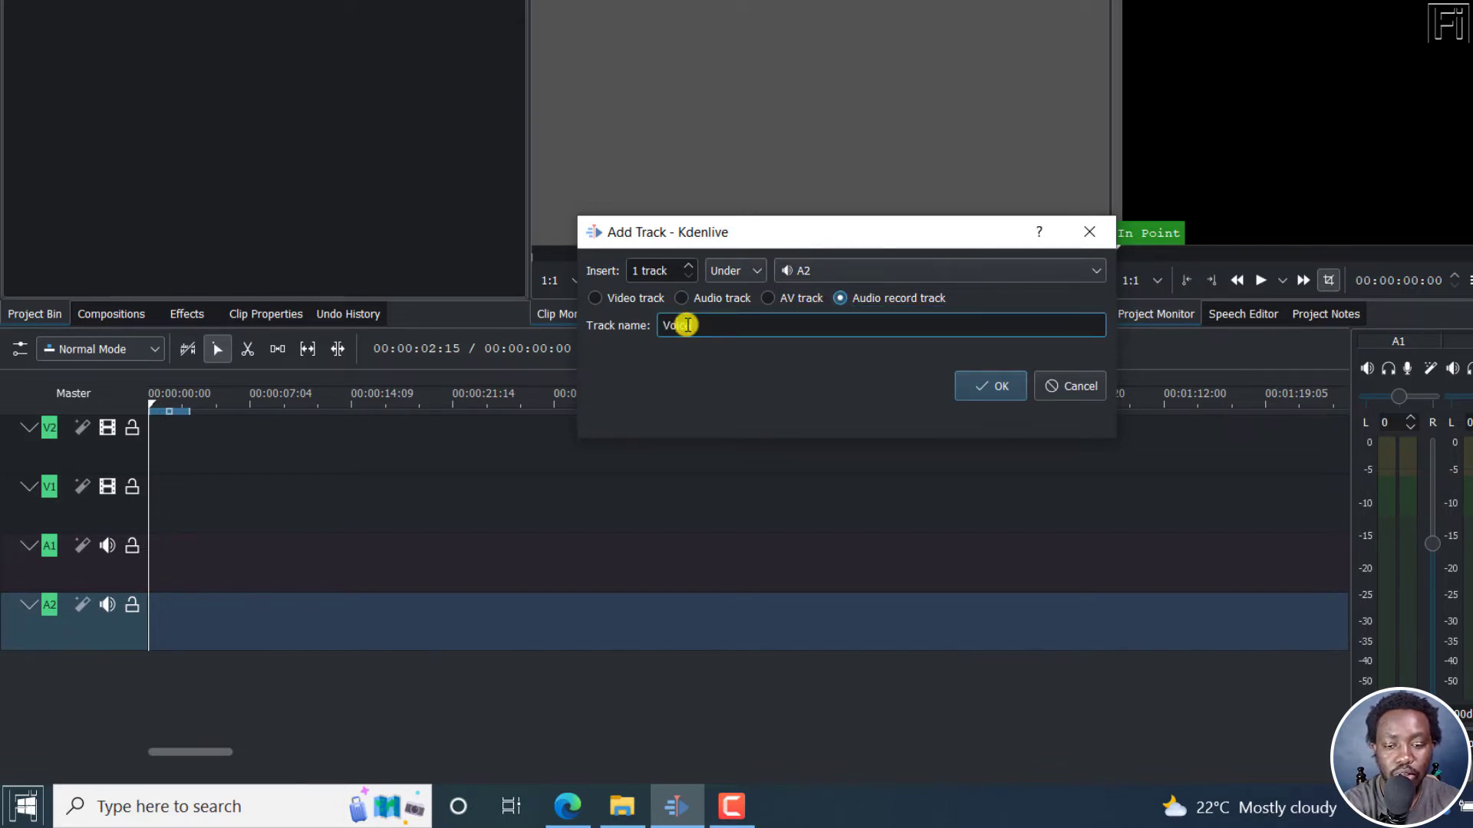
type("Voiceover")
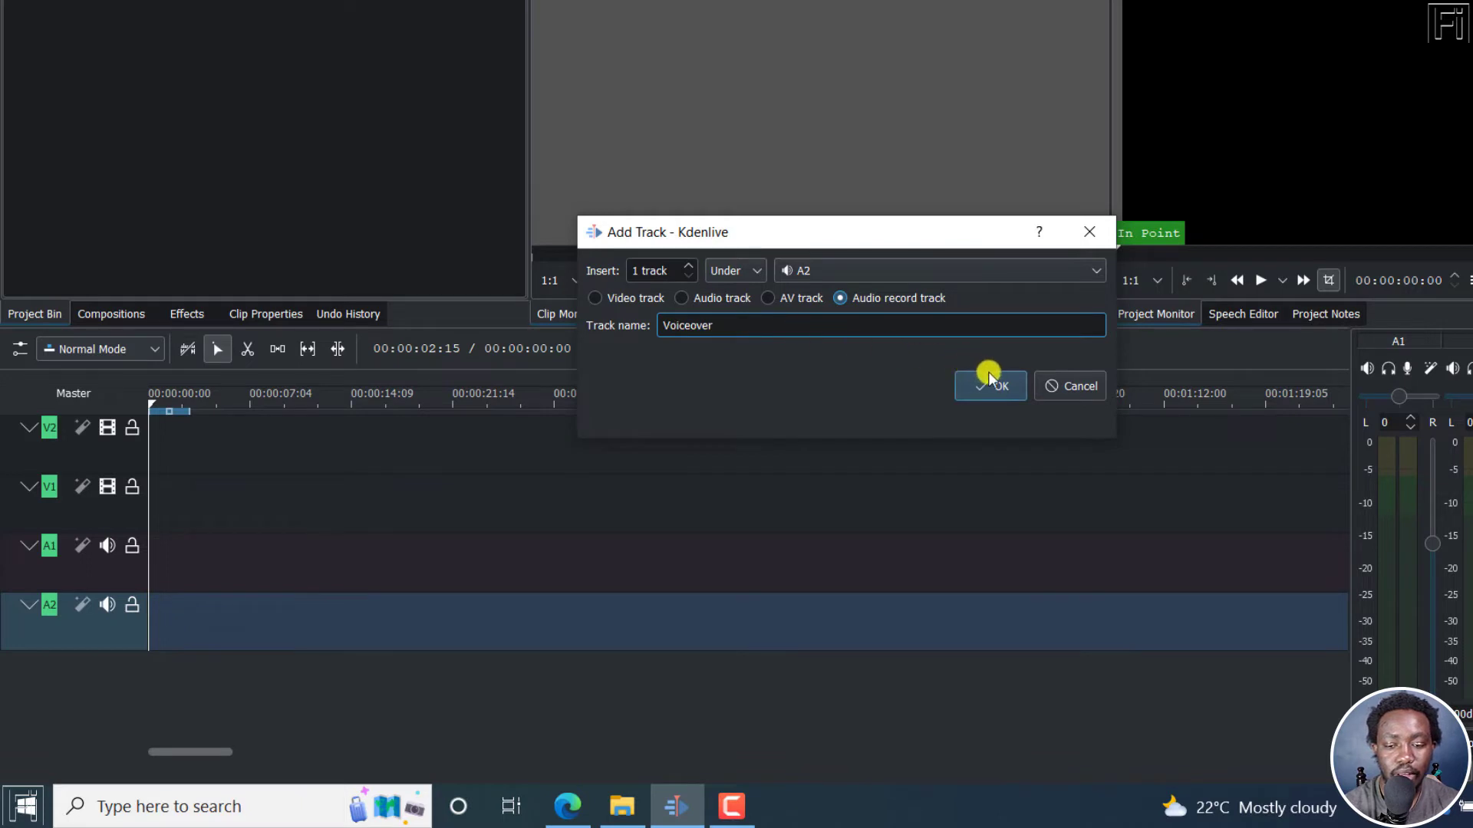
left_click(989, 386)
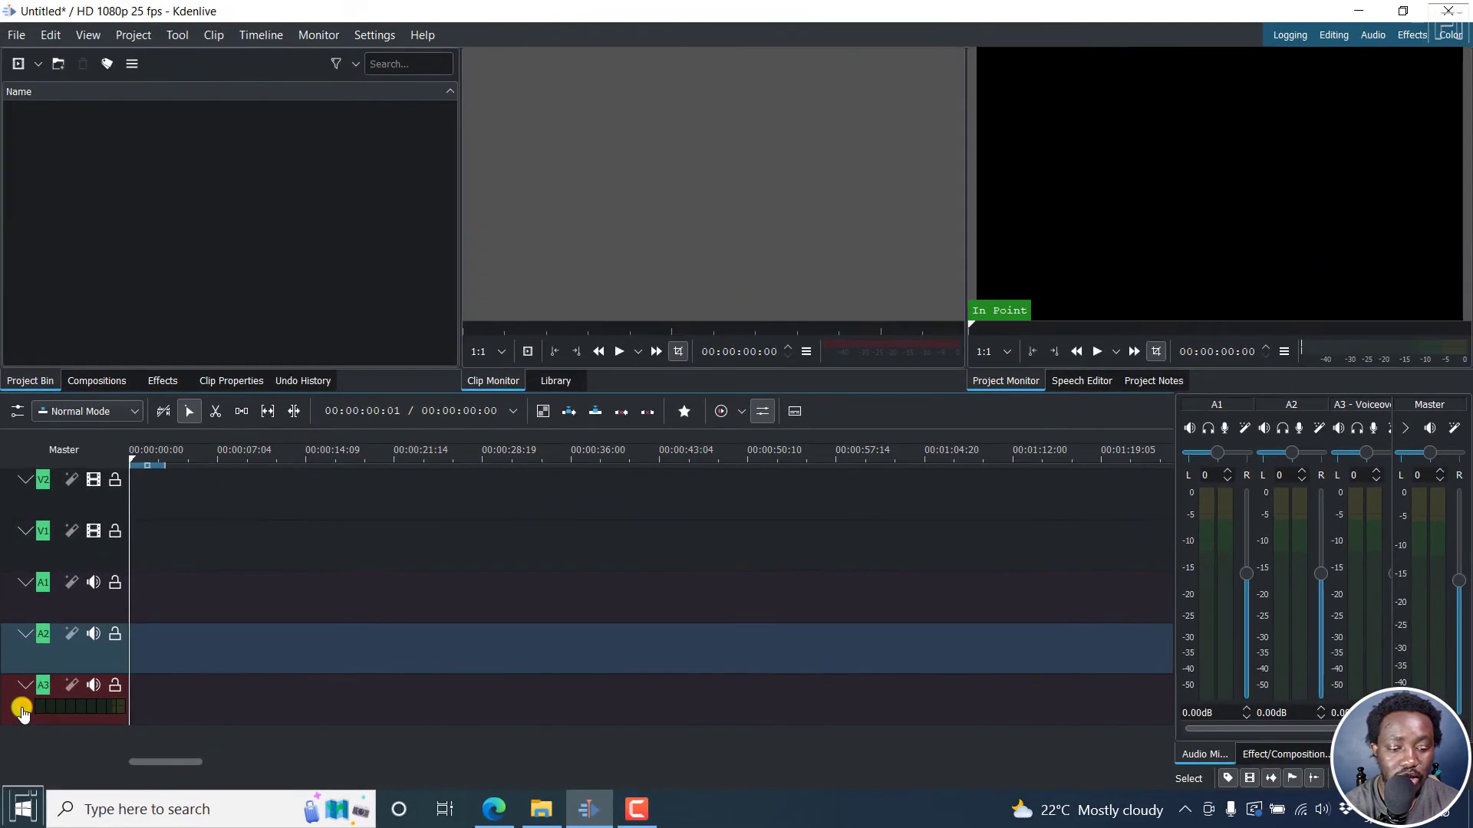
- Record a voiceover on track A3, producing the 00:00:09:10 capture0001.wav clip
left_click(21, 707)
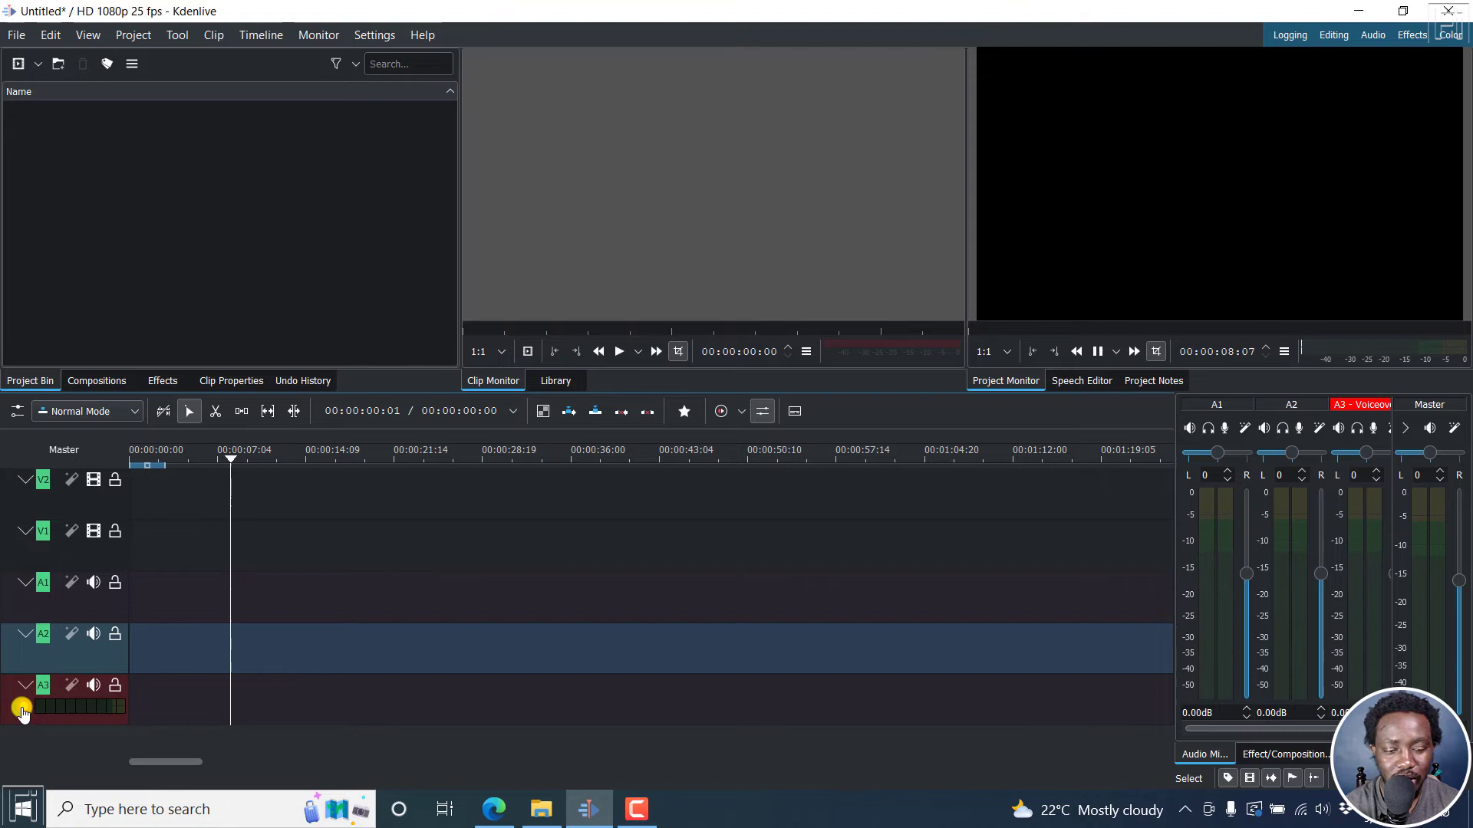
left_click(22, 707)
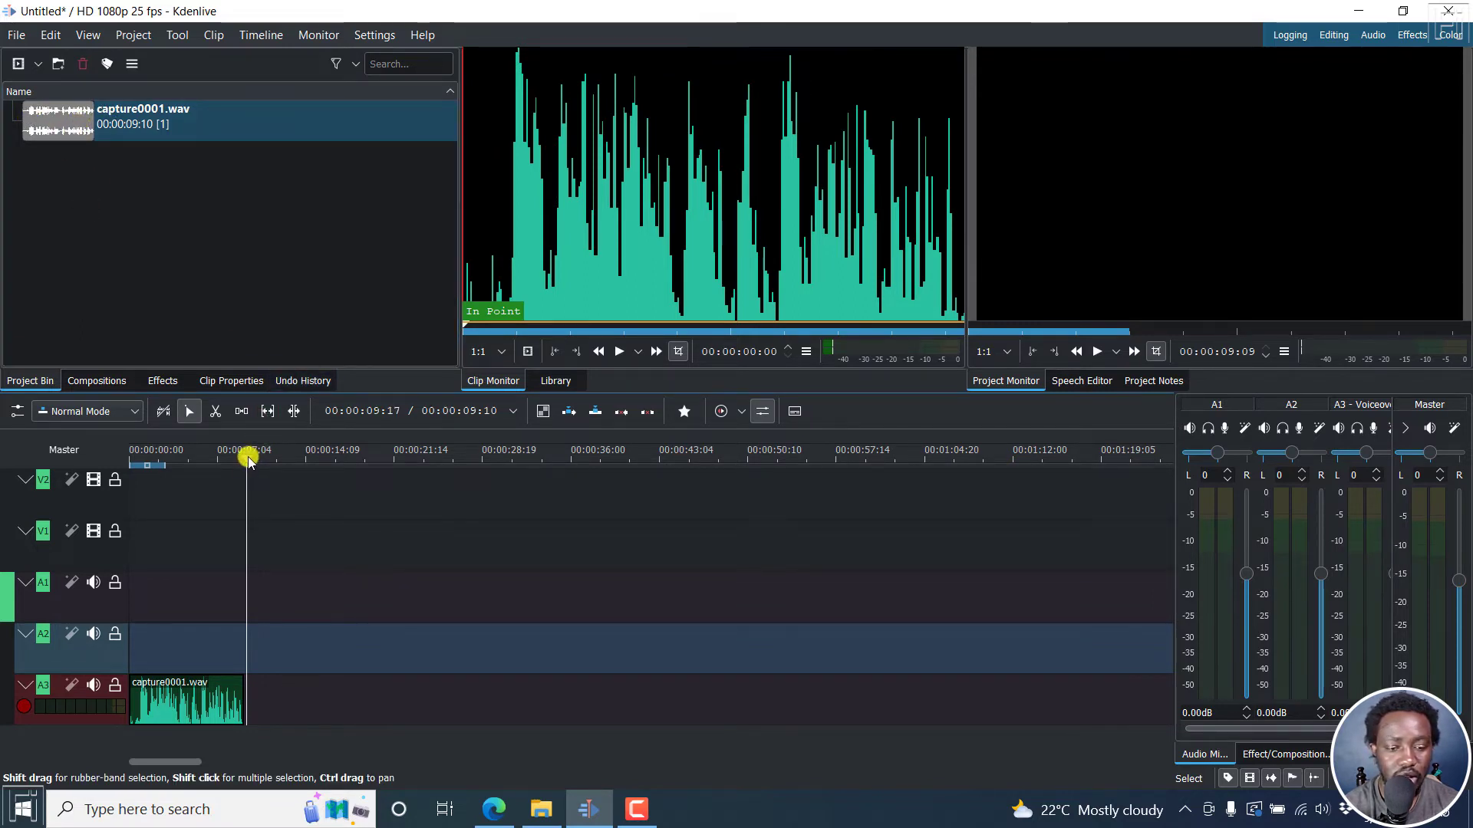
- Play the recorded voiceover from the start to check it
left_click(132, 459)
key("space")
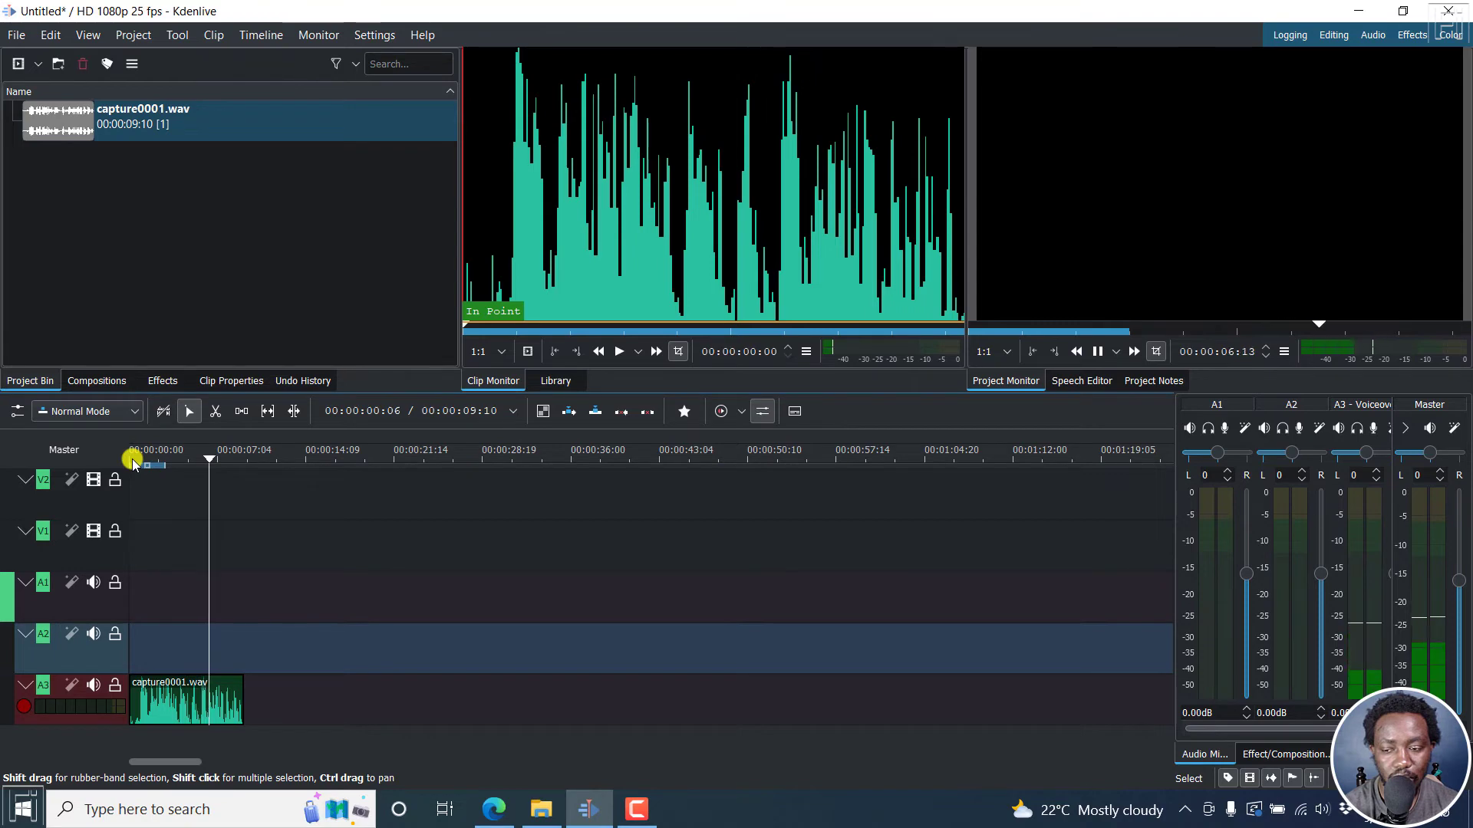
key("space")
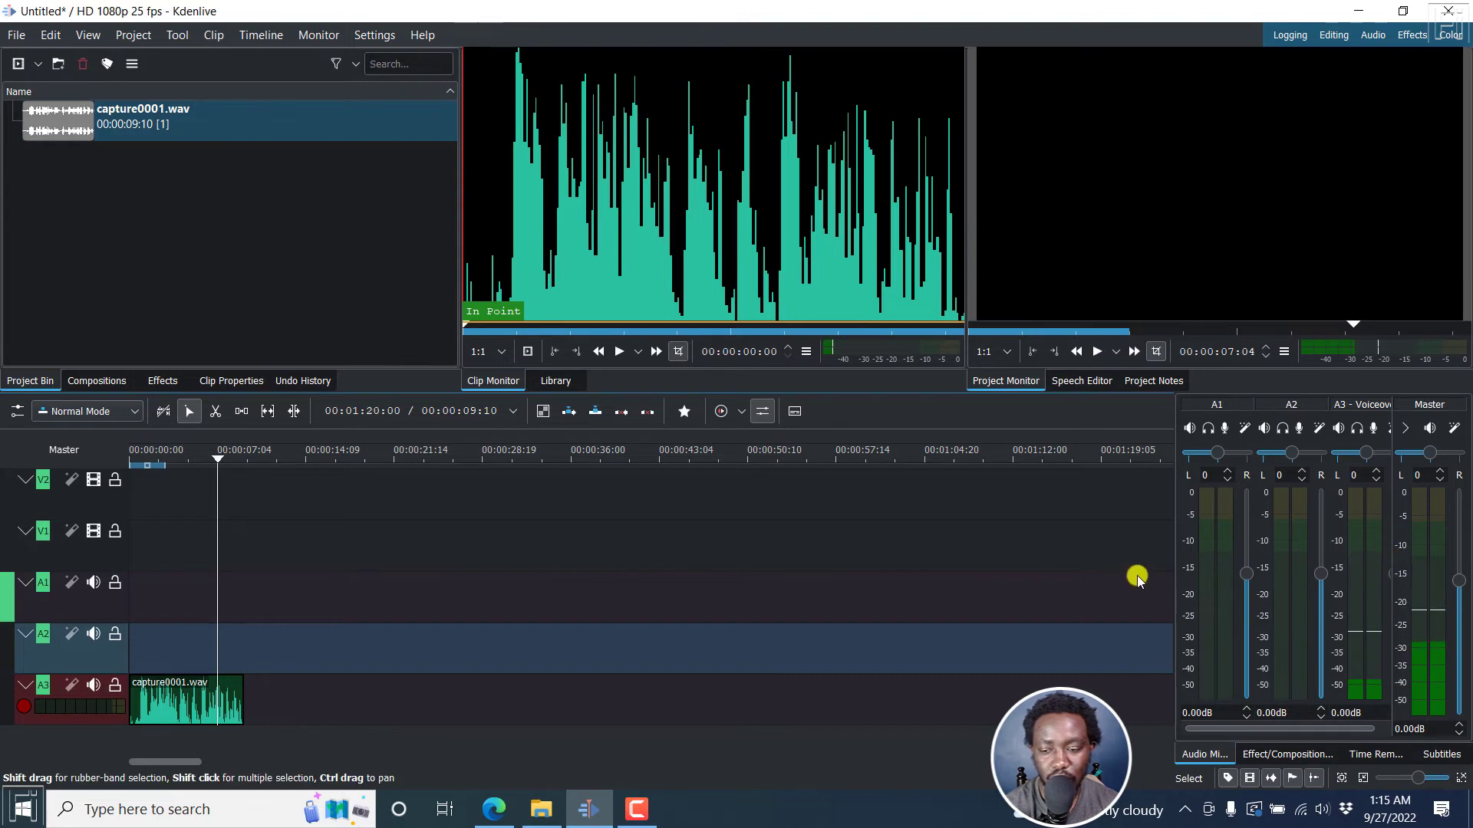
- Widen the Audio Mixer, raise the A3 Voiceover fader to 9.17 dB, and replay from the start
left_click_drag(1175, 551, 1068, 552)
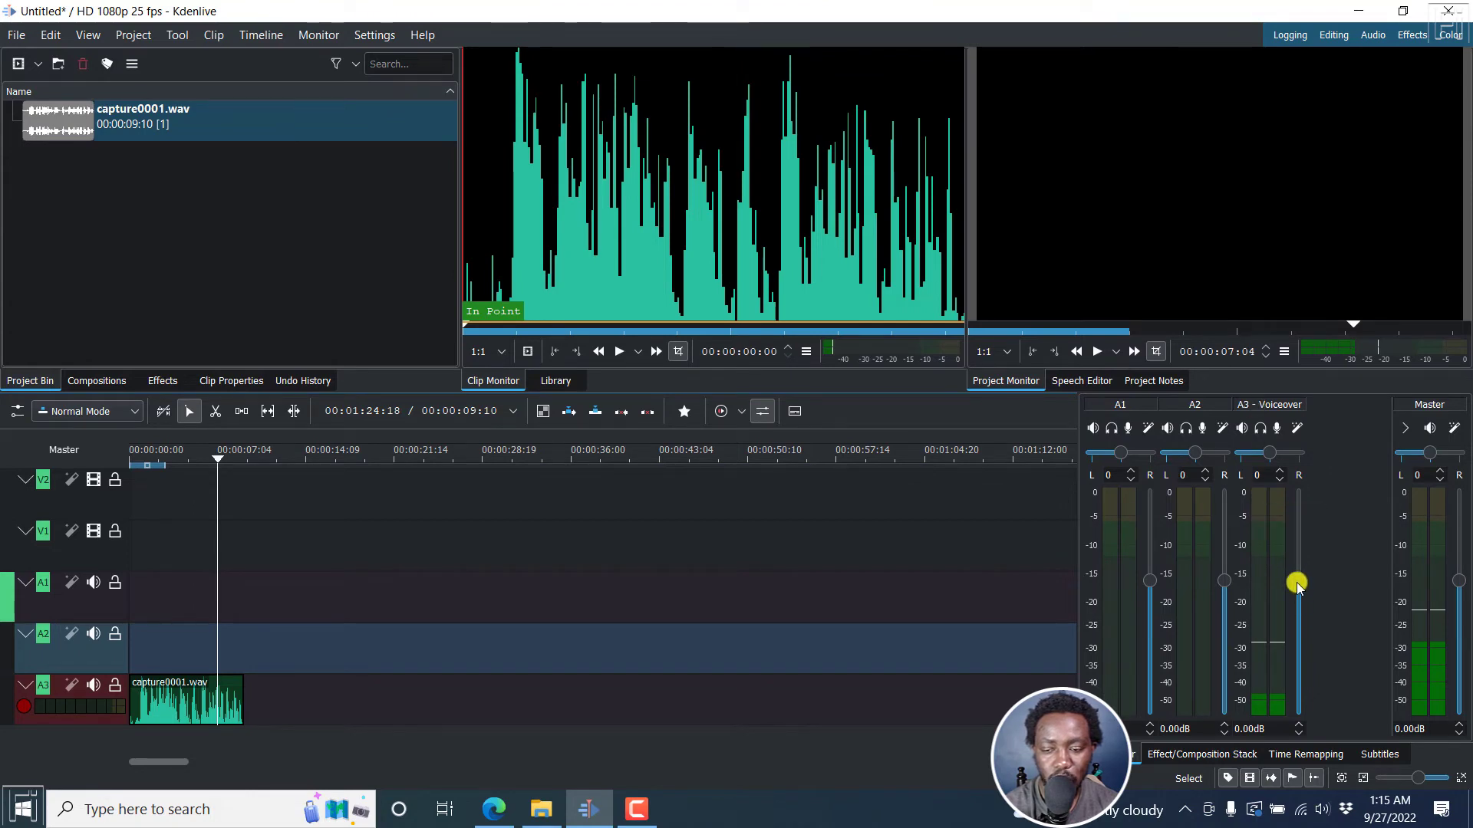
left_click_drag(1297, 583, 1294, 546)
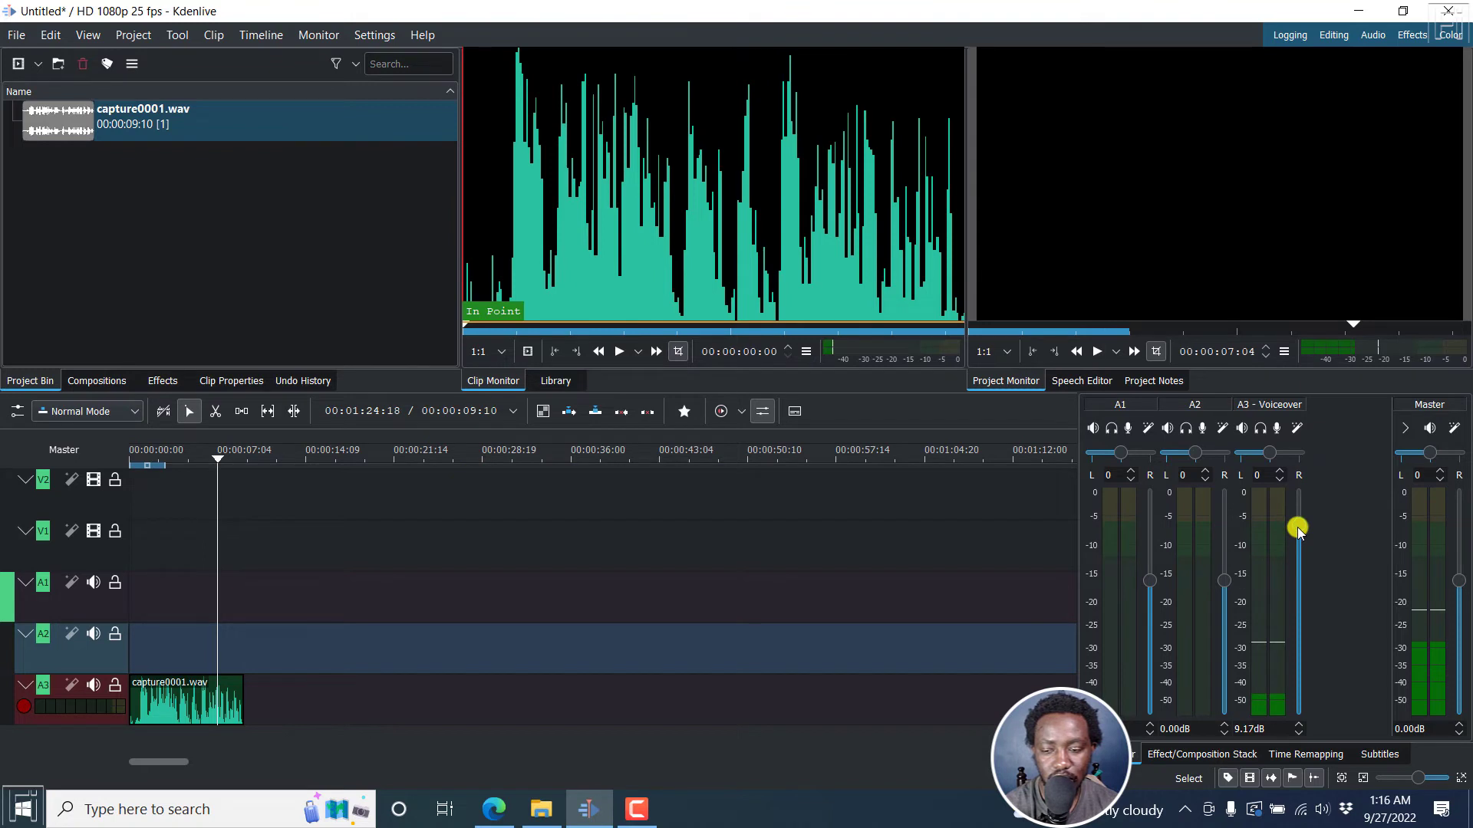
left_click(146, 454)
key("space")
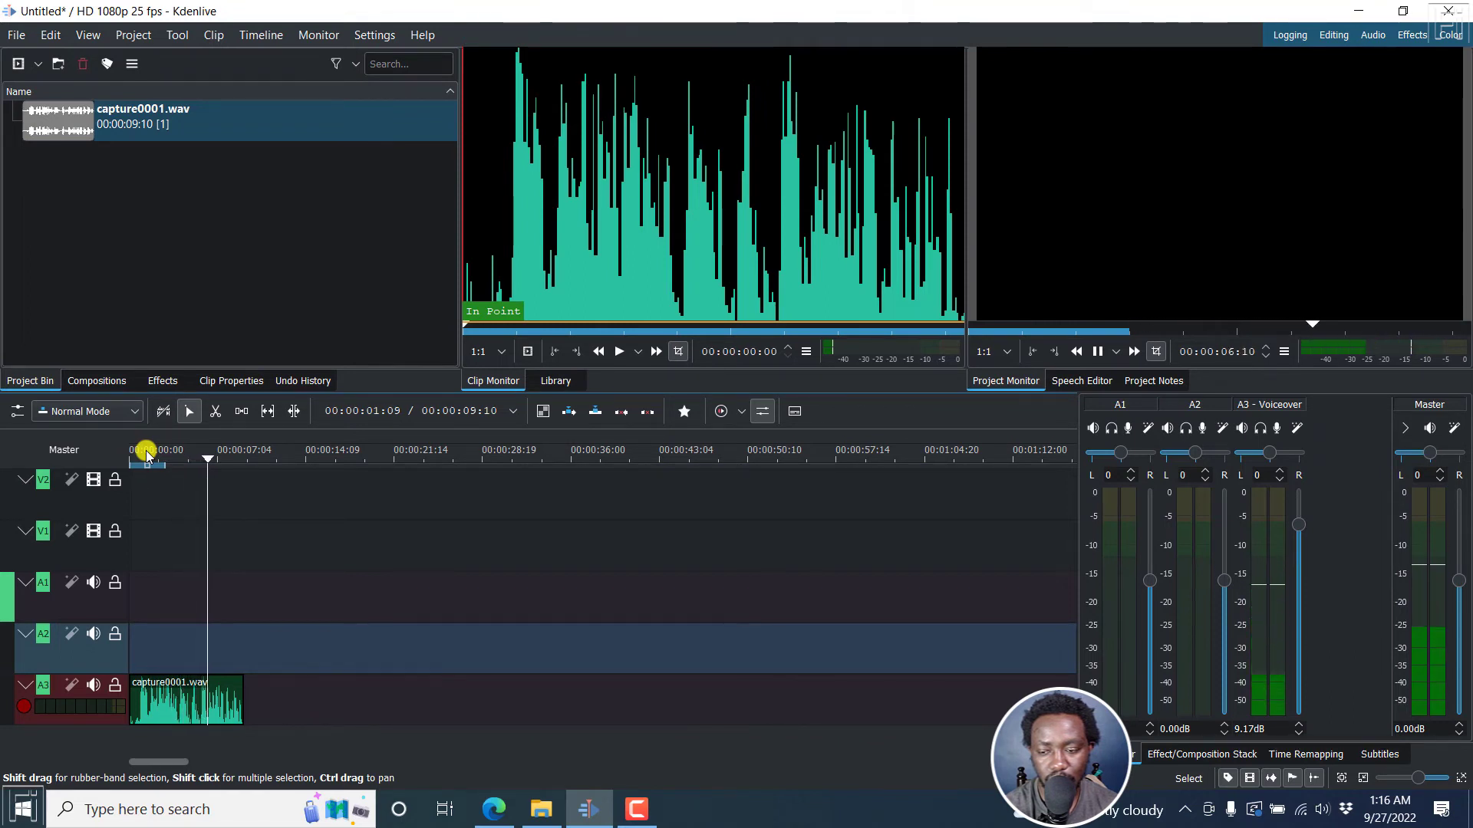
key("space")
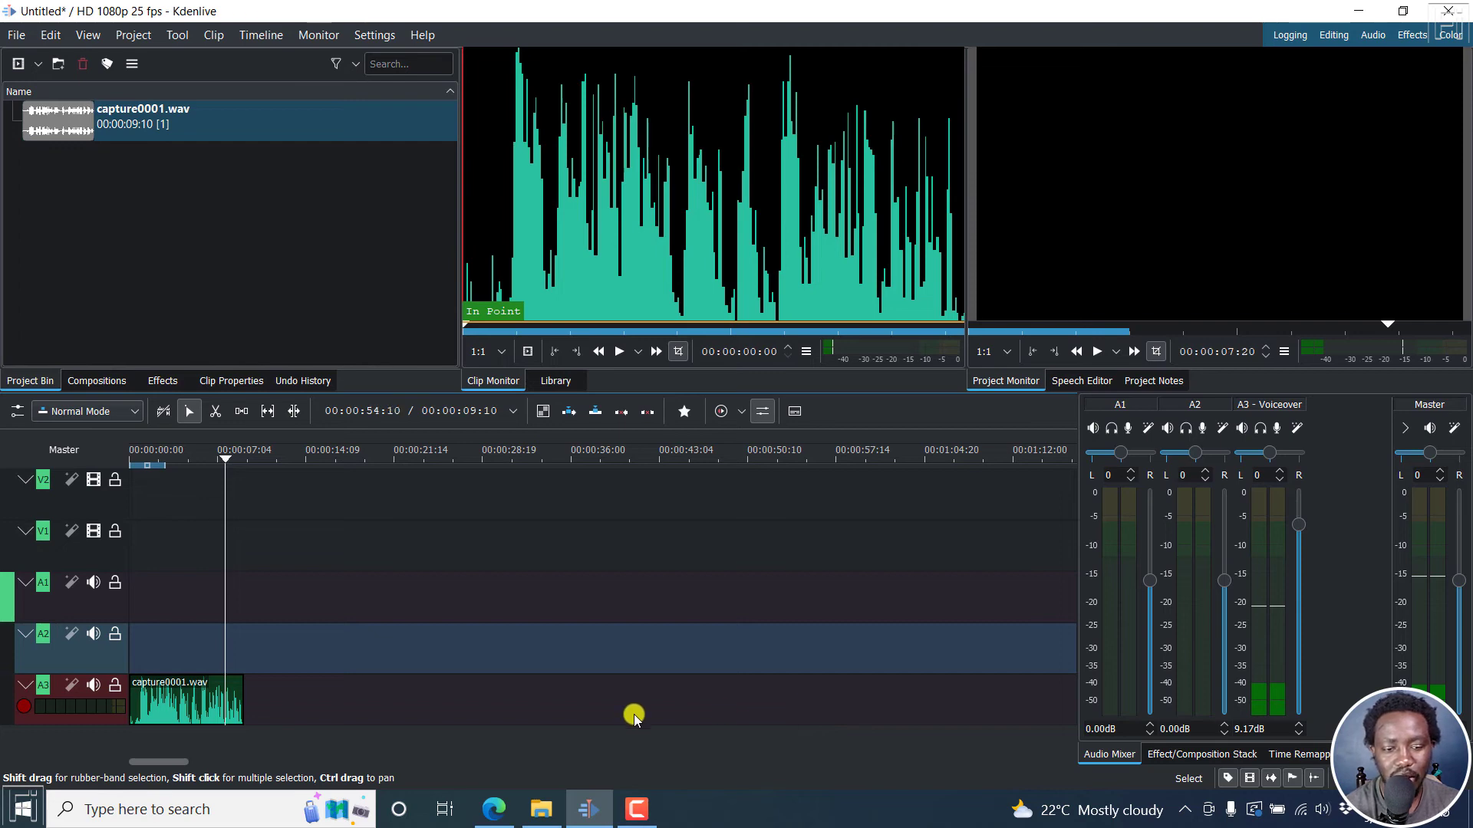
- Cancel an Insert Track dialog from A3's menu and arm the Voiceover track for recording
right_click(97, 718)
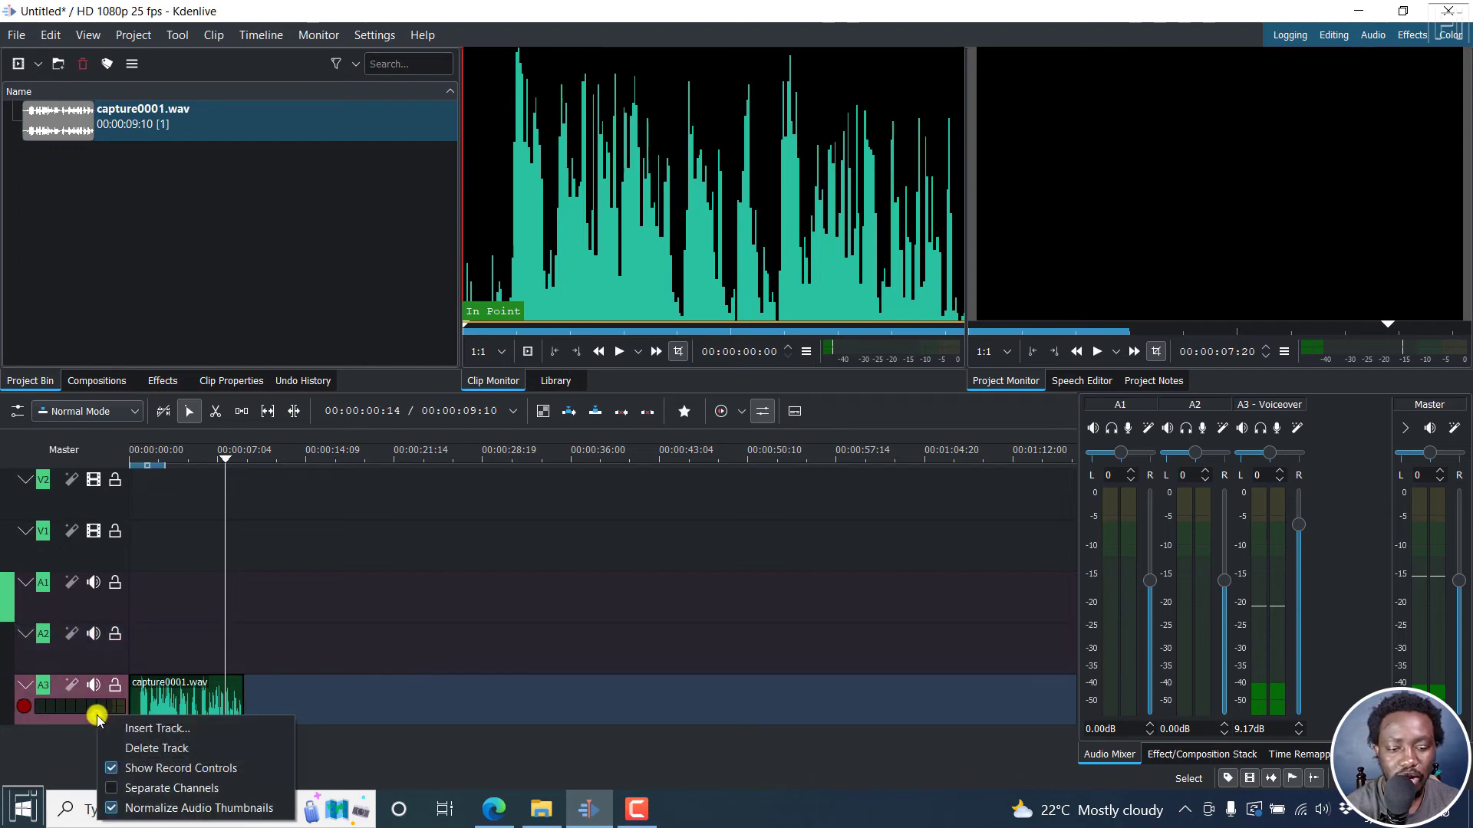
left_click(154, 725)
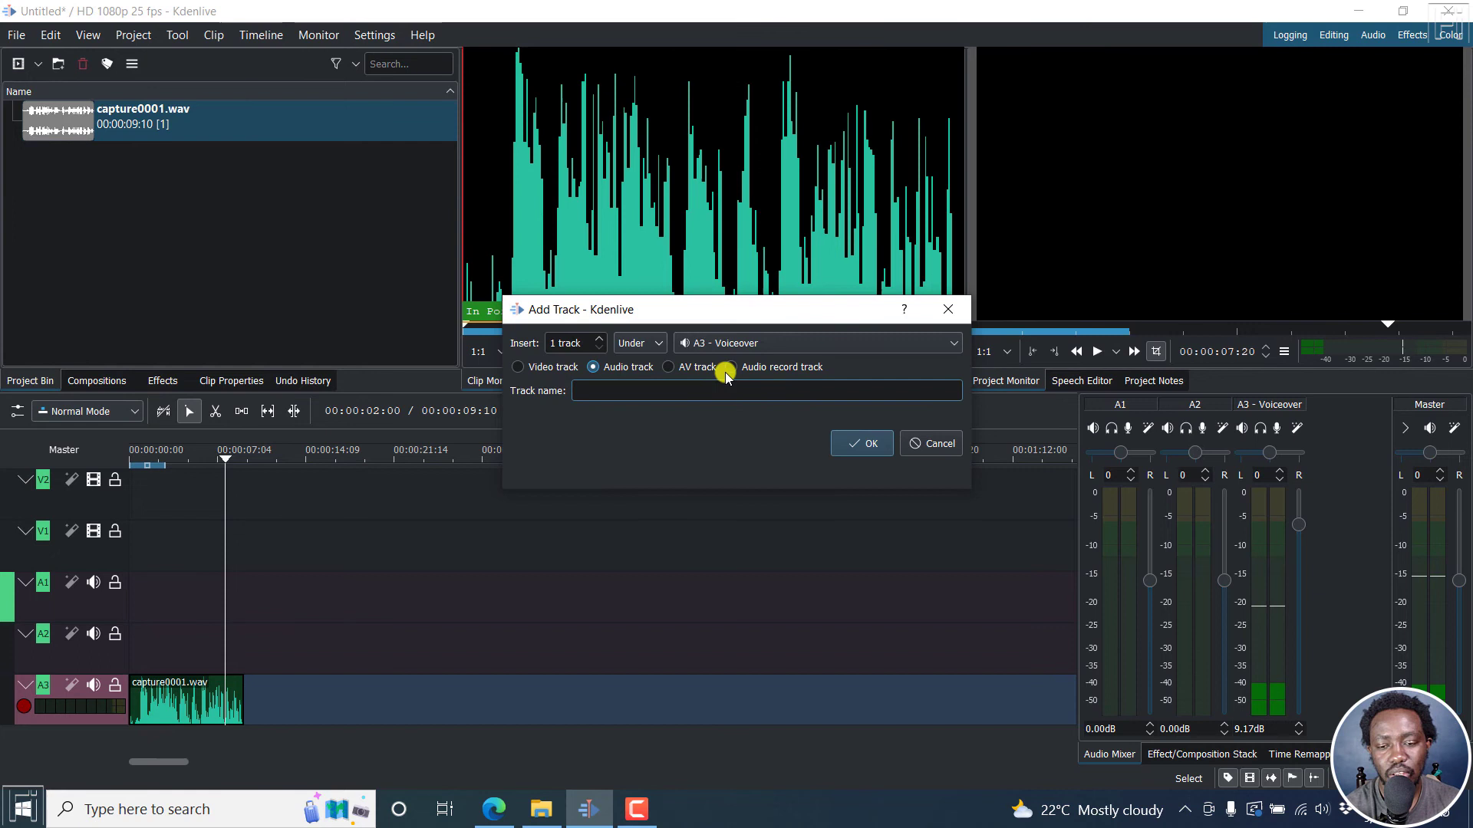
left_click(948, 309)
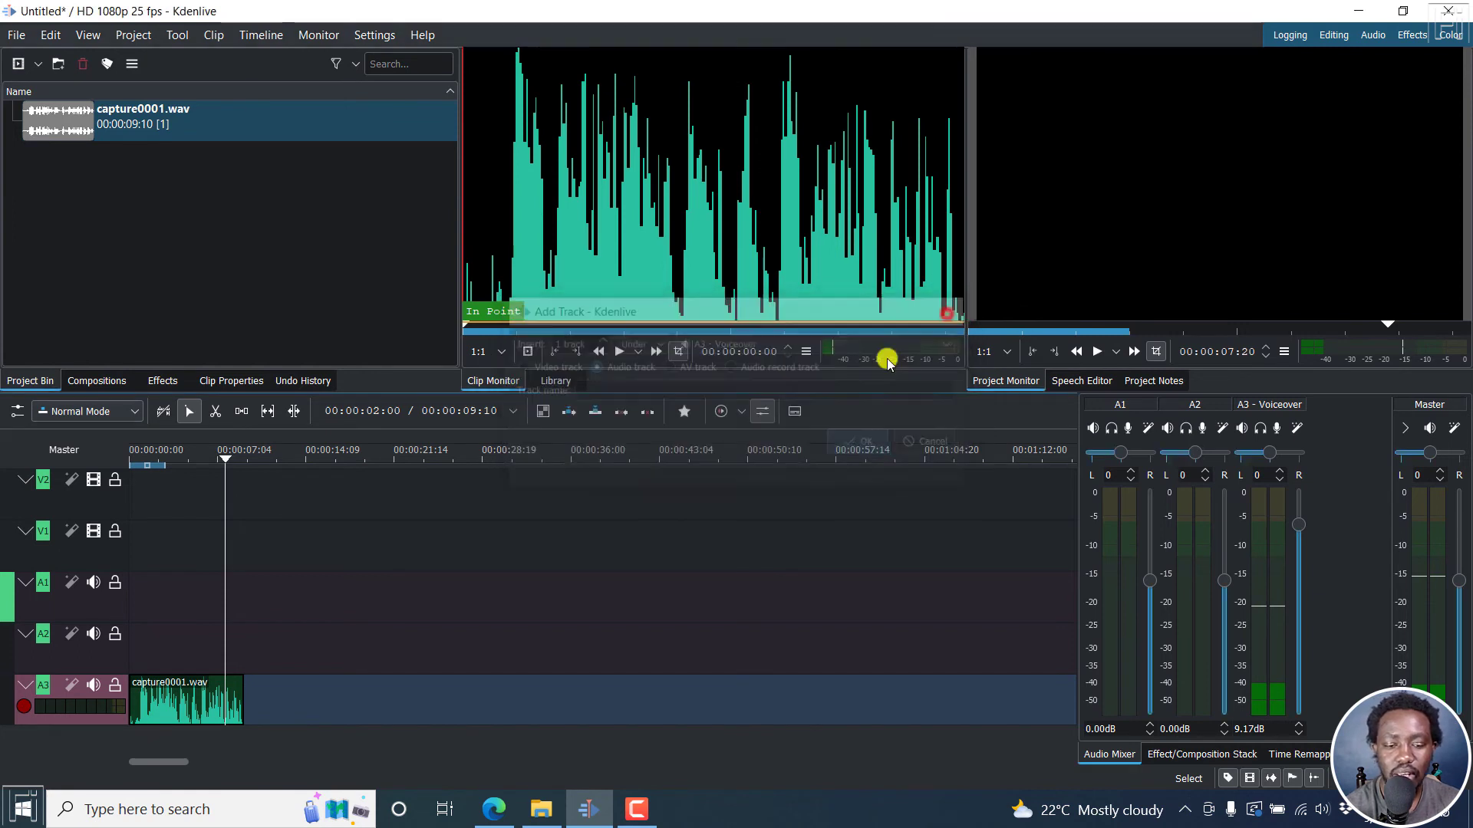
left_click(23, 707)
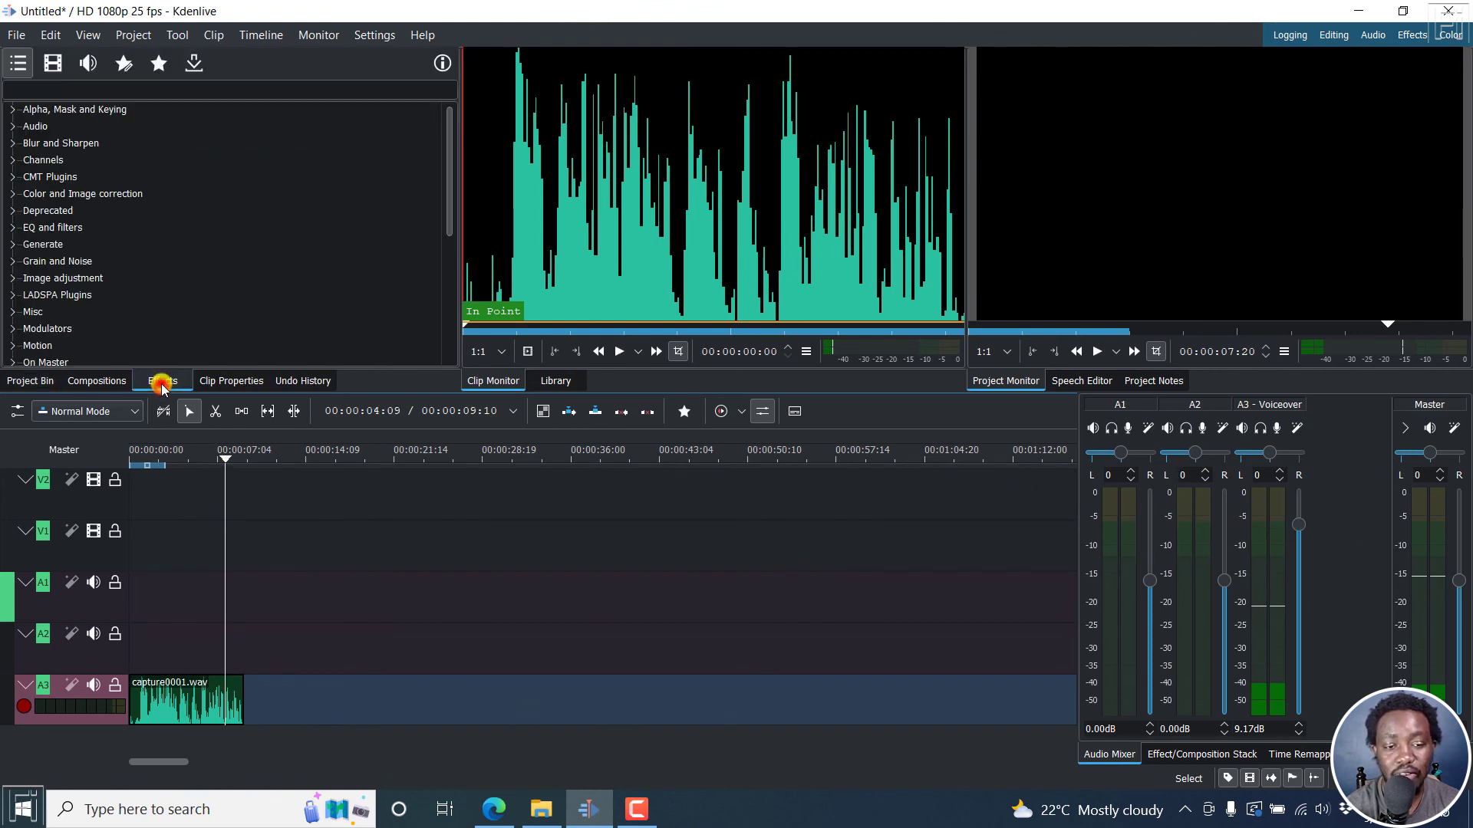
- Filter the effects list to audio categories such as Reverb and Volume and Dynamics
left_click(89, 63)
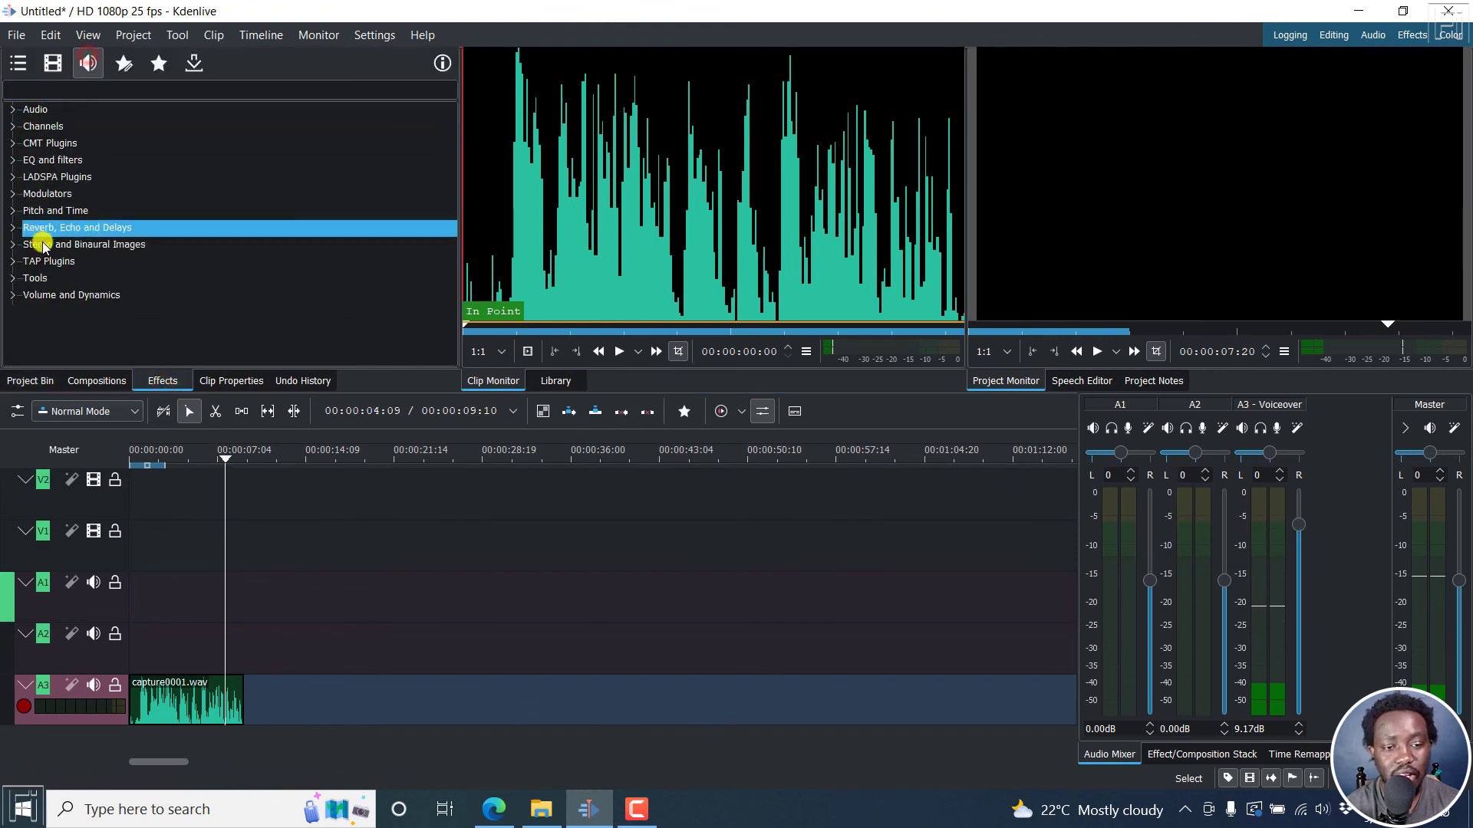